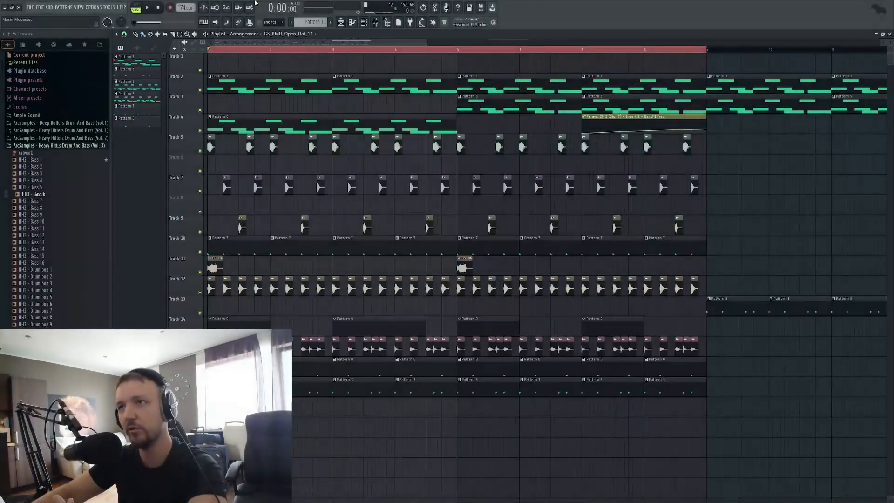
Step: Review the effects chain on mixer Insert 1
{"action": "left_click", "coordinate": [378, 25]}
{"action": "left_click", "coordinate": [417, 261]}
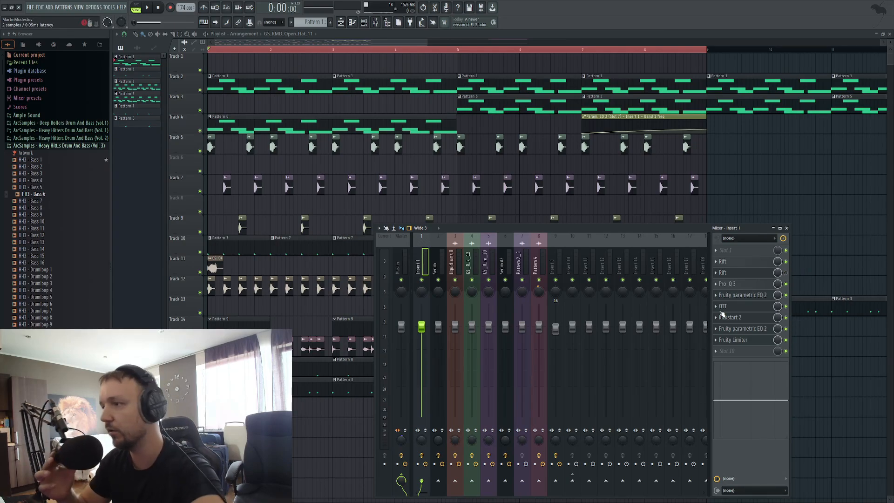
{"action": "key", "text": "F9"}
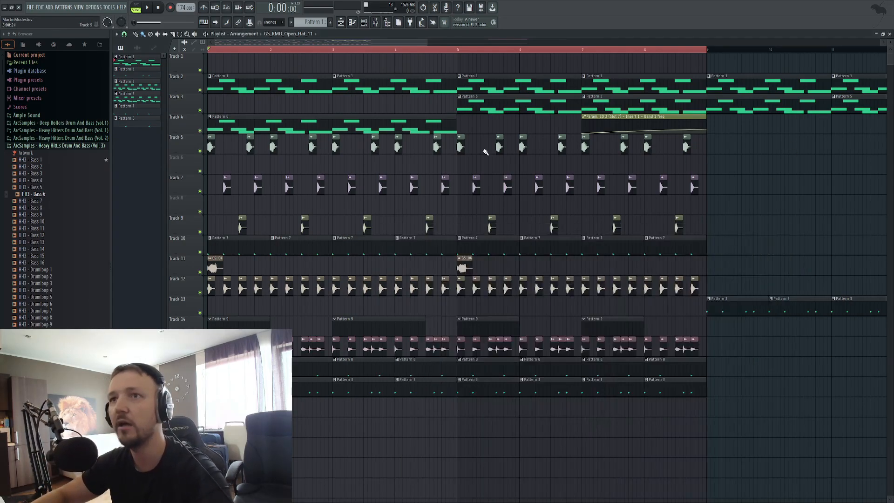
Step: Solo playlist tracks 2, 3 and 4 together and play the bass patterns
{"action": "right_click", "coordinate": [200, 89]}
{"action": "left_click", "coordinate": [199, 130]}
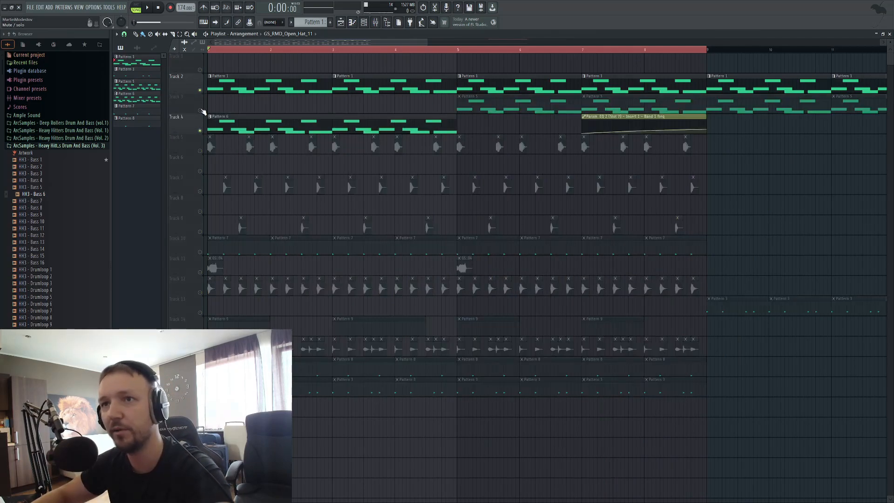
{"action": "left_click", "coordinate": [200, 110]}
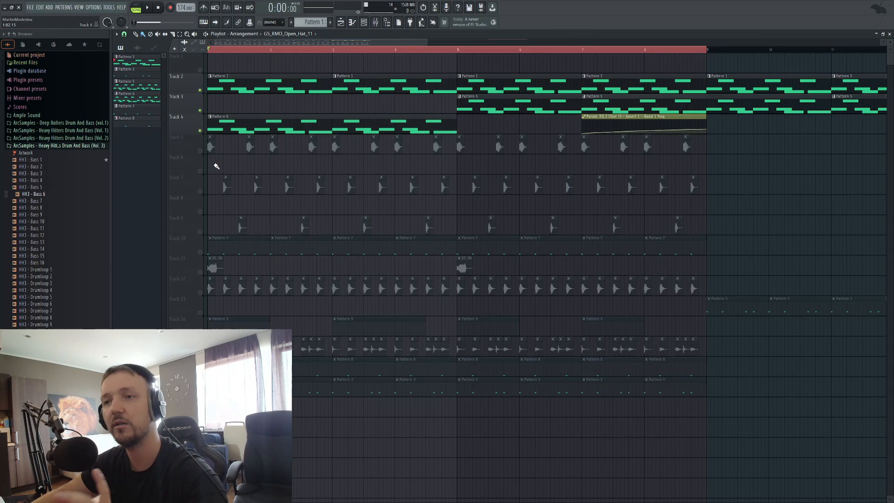
{"action": "key", "text": "space"}
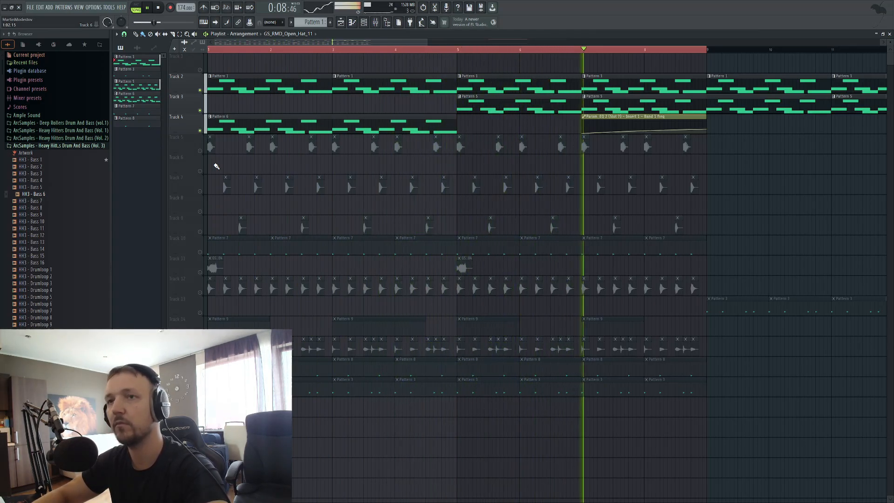
Step: Stop the soloed playback, reactivate all playlist tracks and play the full arrangement
{"action": "right_click", "coordinate": [201, 130]}
{"action": "key", "text": "space"}
{"action": "right_click", "coordinate": [201, 130]}
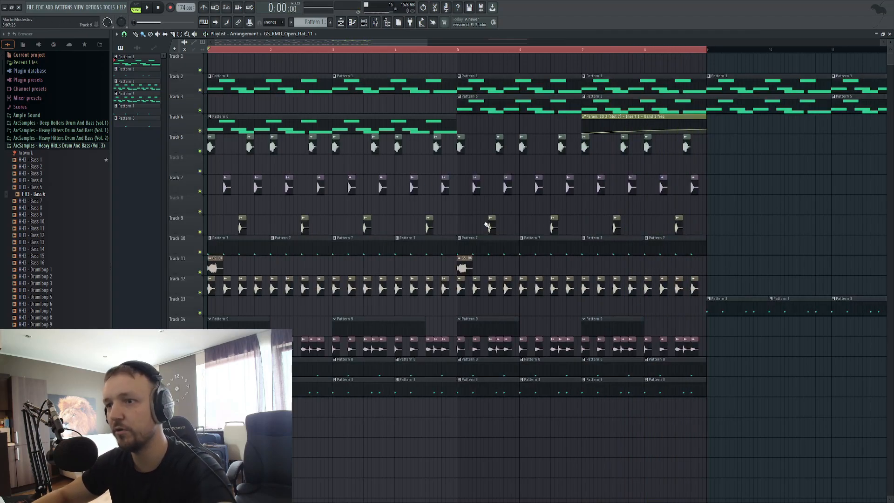
{"action": "key", "text": "space"}
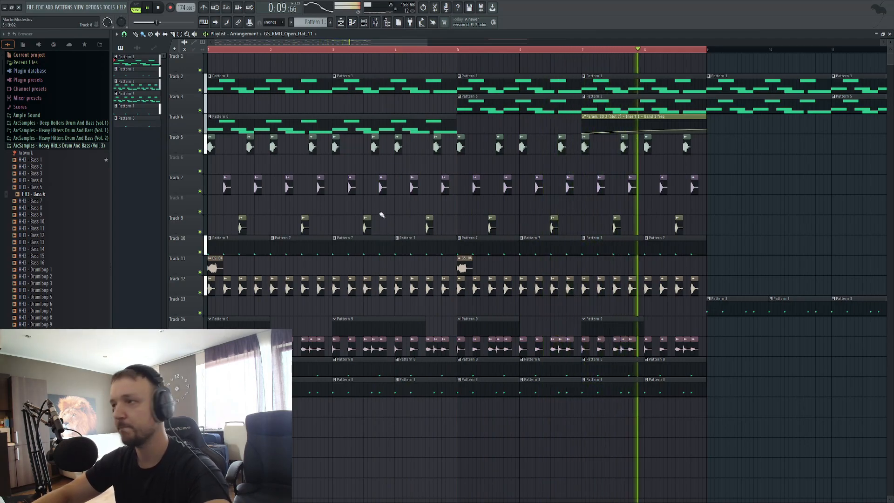
{"action": "key", "text": "space"}
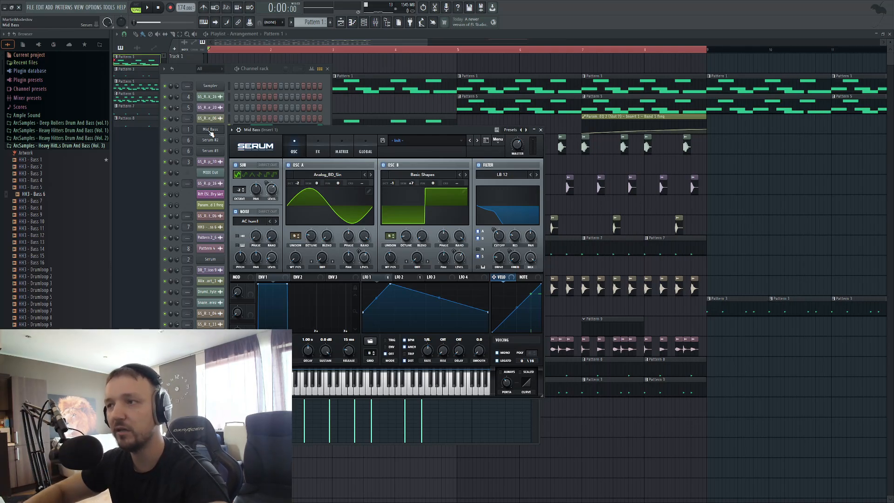
Step: Bring the channel rack forward, switch playback to pattern mode and audition Pattern 1
{"action": "left_click", "coordinate": [272, 71]}
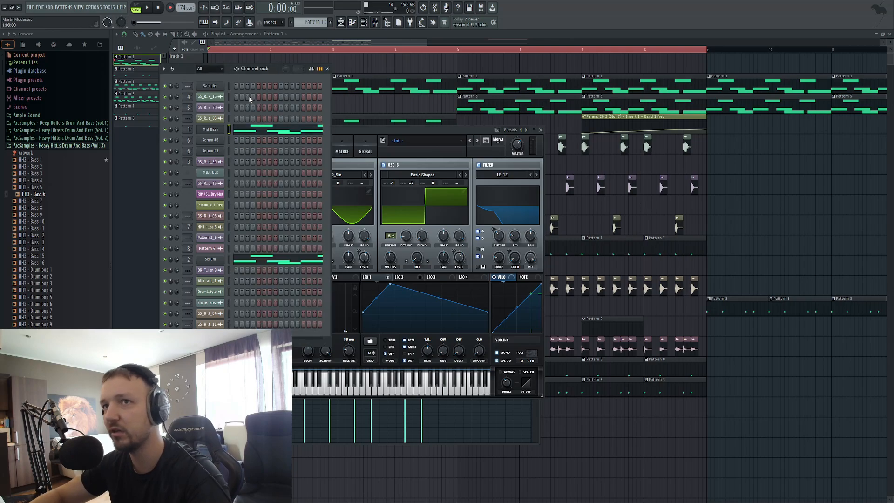
{"action": "left_click", "coordinate": [139, 7]}
{"action": "key", "text": "space"}
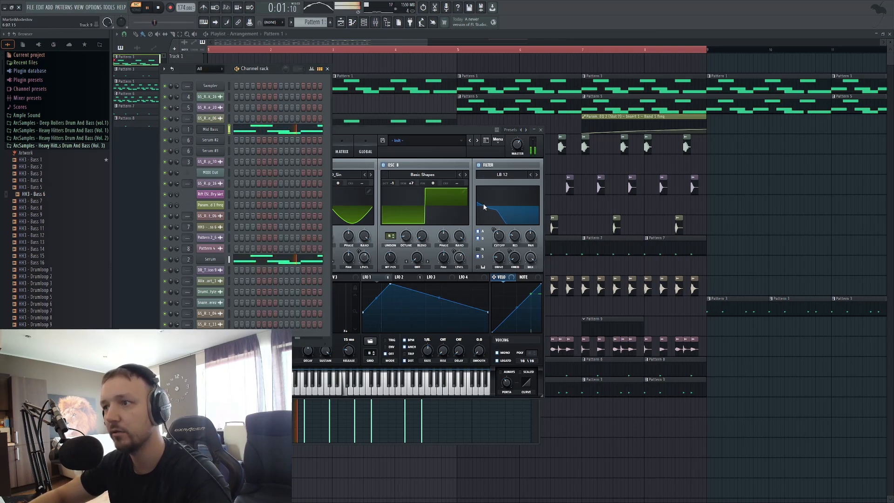
{"action": "key", "text": "space"}
Step: Open the first Rift effect on mixer Insert 1 and audition the bass through it
{"action": "key", "text": "F9"}
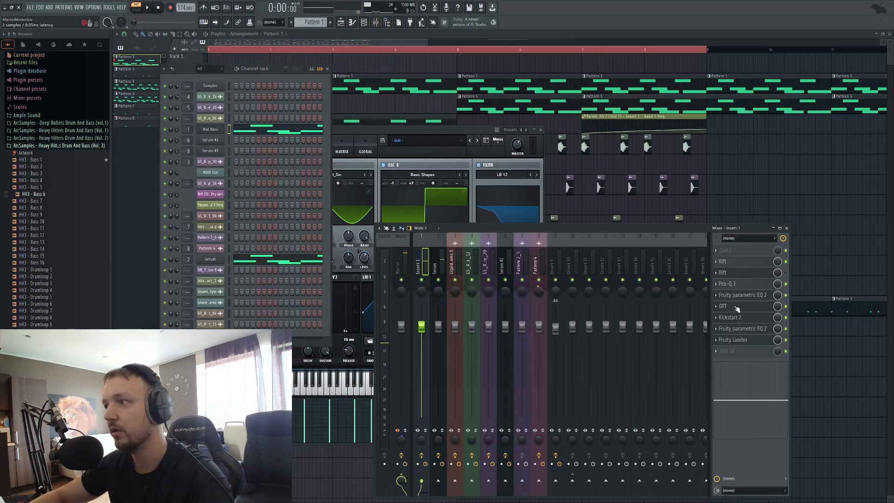
{"action": "left_click", "coordinate": [749, 262]}
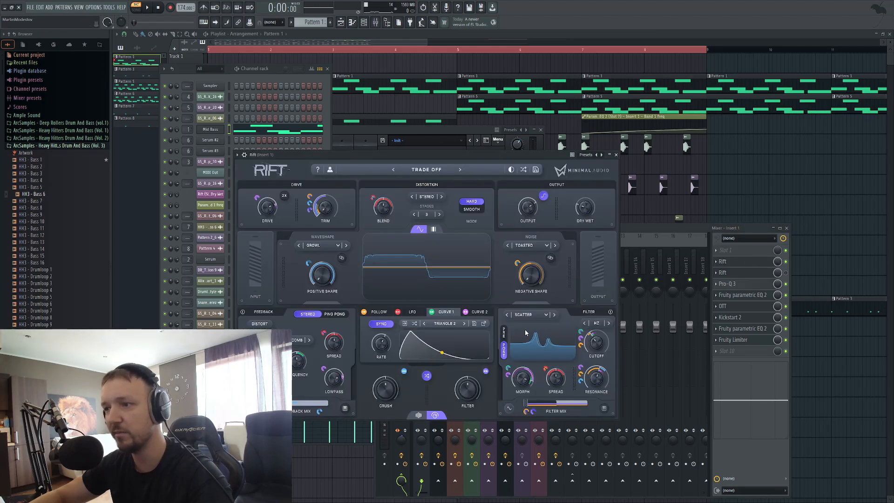
{"action": "key", "text": "space"}
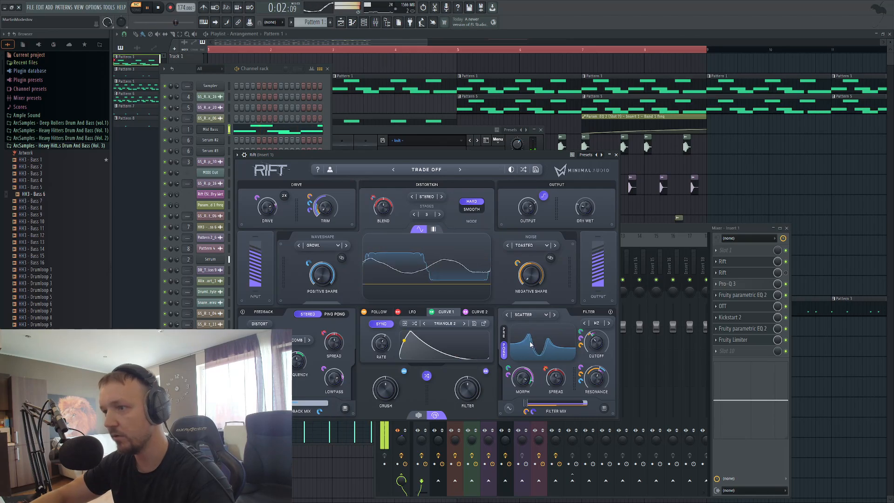
{"action": "key", "text": "space"}
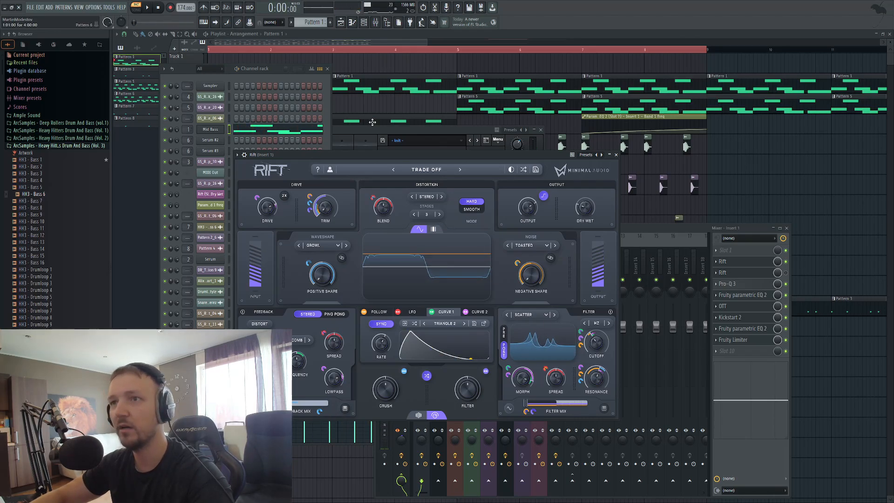
Step: Review the effects and oscillator pages of the Mid Bass Serum and play the pattern
{"action": "left_click", "coordinate": [343, 132]}
{"action": "left_click", "coordinate": [308, 152]}
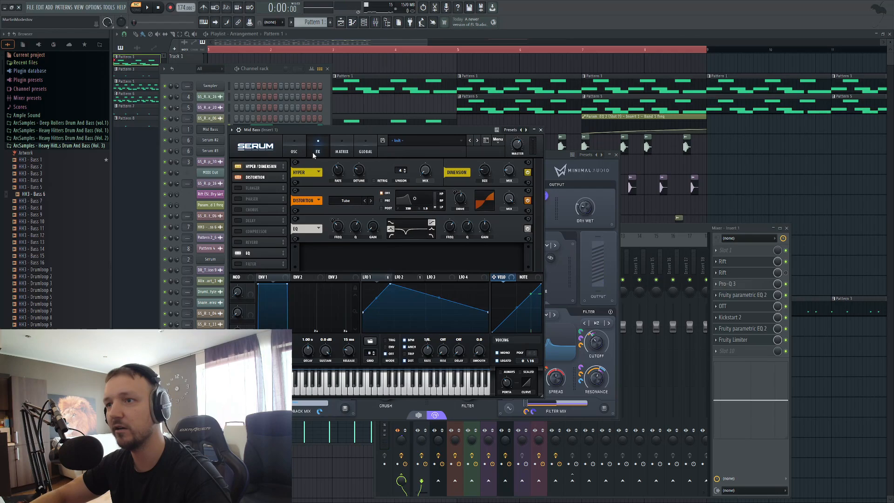
{"action": "left_click", "coordinate": [295, 149]}
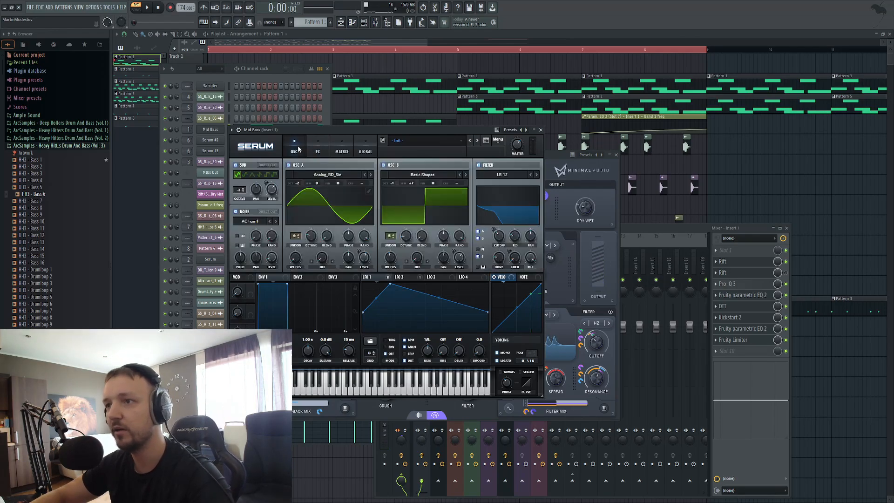
{"action": "key", "text": "space"}
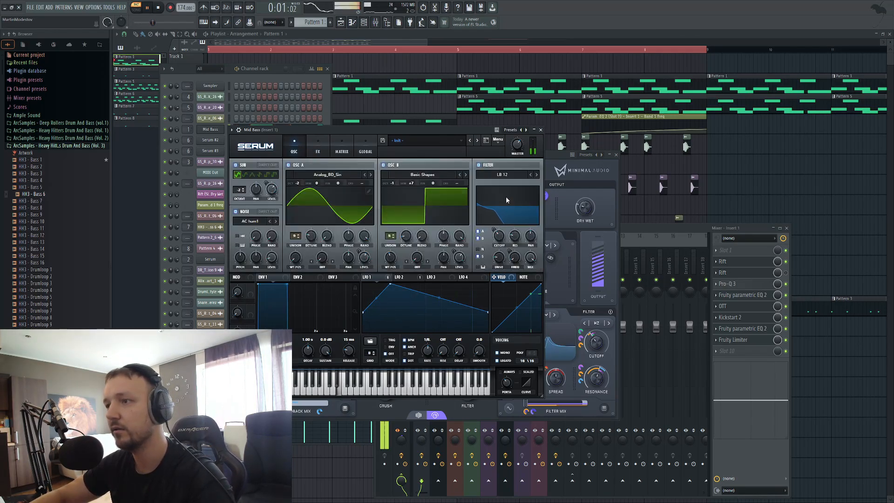
{"action": "key", "text": "space"}
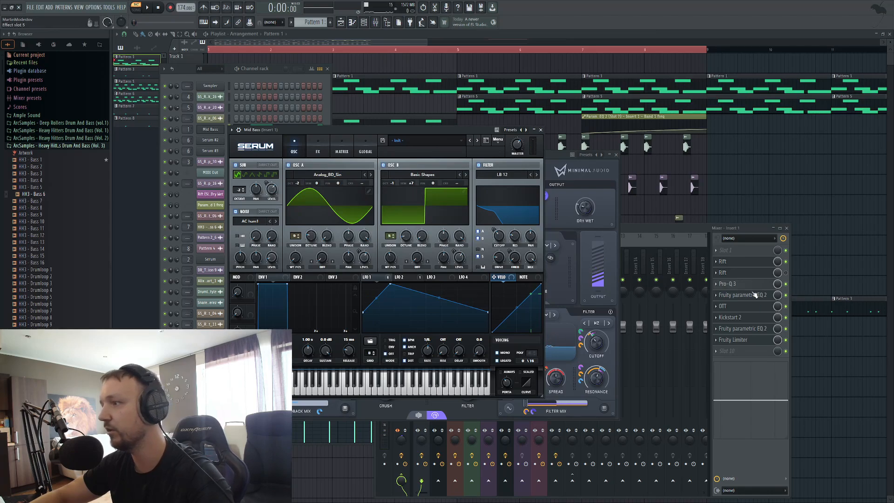
Step: Inspect Kickstart 2 and the second Fruity parametric EQ 2 on Insert 1, and move the Serum window clear of the EQ
{"action": "left_click", "coordinate": [760, 318]}
{"action": "left_click", "coordinate": [755, 329]}
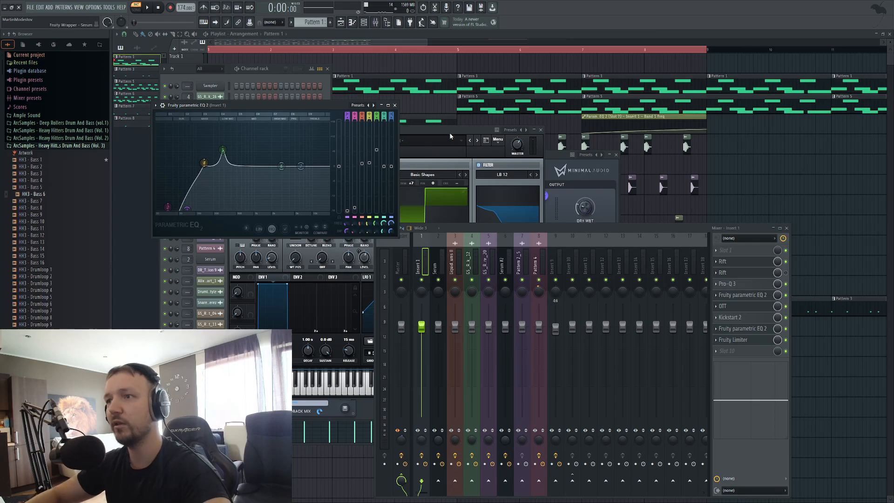
{"action": "left_click_drag", "start_coordinate": [449, 132], "coordinate": [599, 105]}
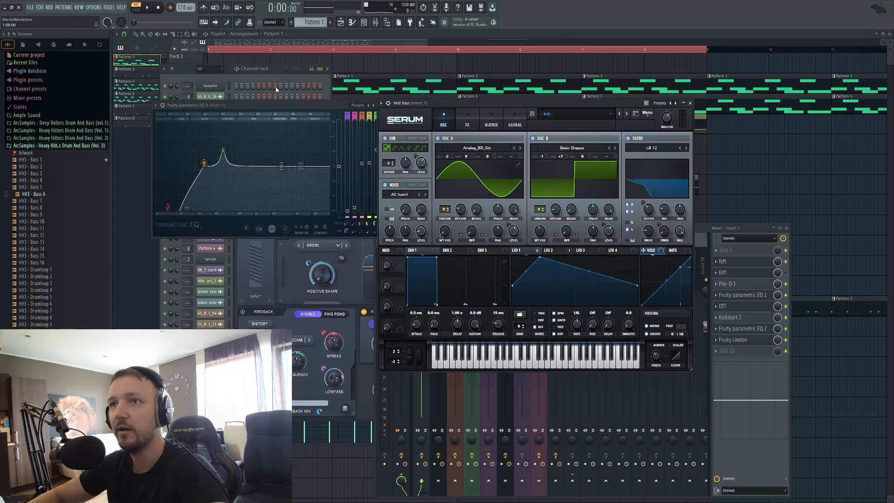
Step: Bring the channel rack forward to check the Serum channel, and return the Mid Bass Serum to its oscillator page
{"action": "left_click", "coordinate": [267, 71]}
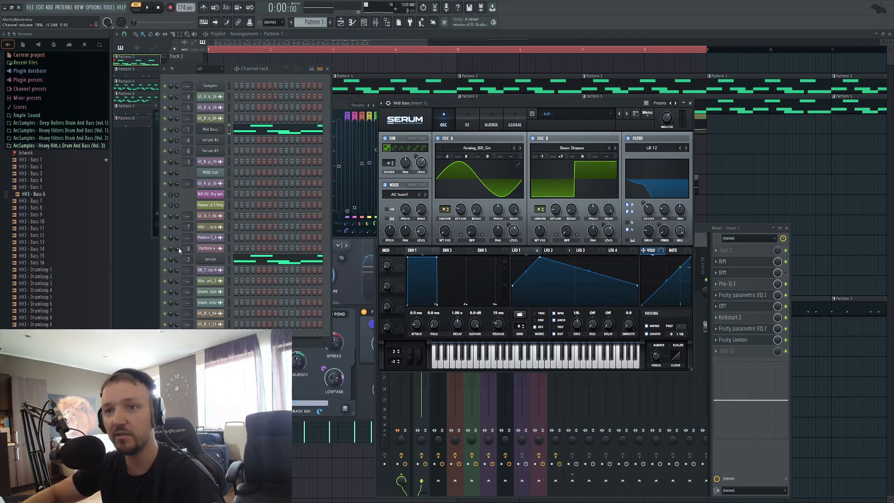
{"action": "left_click", "coordinate": [165, 259]}
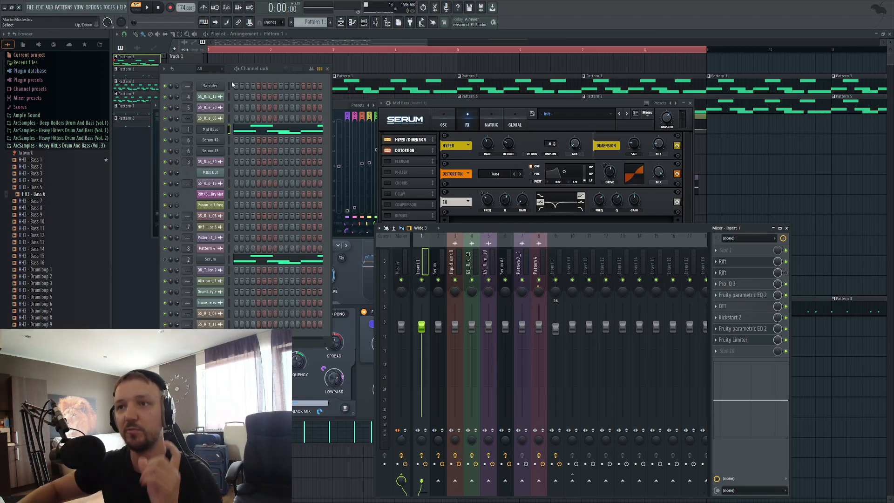
{"action": "left_click", "coordinate": [444, 125]}
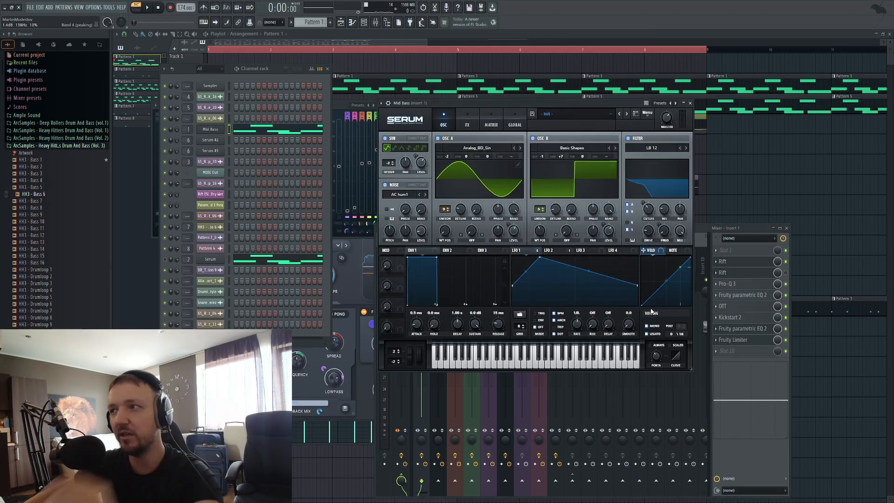
Step: Open the Mid Bass notes in the piano roll, audition a low key and enable typing keyboard to piano keyboard
{"action": "left_click", "coordinate": [254, 130]}
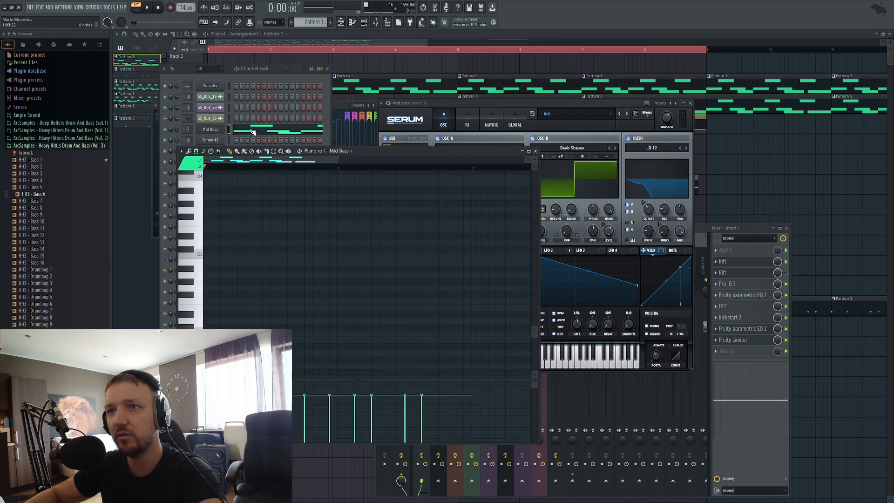
{"action": "scroll", "coordinate": [234, 277], "scroll_direction": "up", "scroll_amount": 1}
{"action": "left_click", "coordinate": [192, 302]}
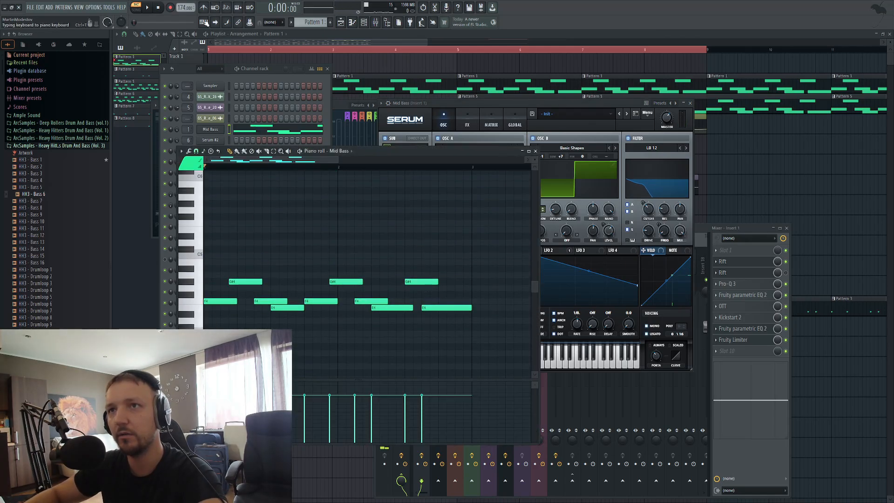
{"action": "left_click", "coordinate": [203, 23]}
Step: Load SPAN Plus into the last effect slot of Insert 1 and play bass notes to examine their spectrum
{"action": "key", "text": "v"}
{"action": "left_click", "coordinate": [721, 359]}
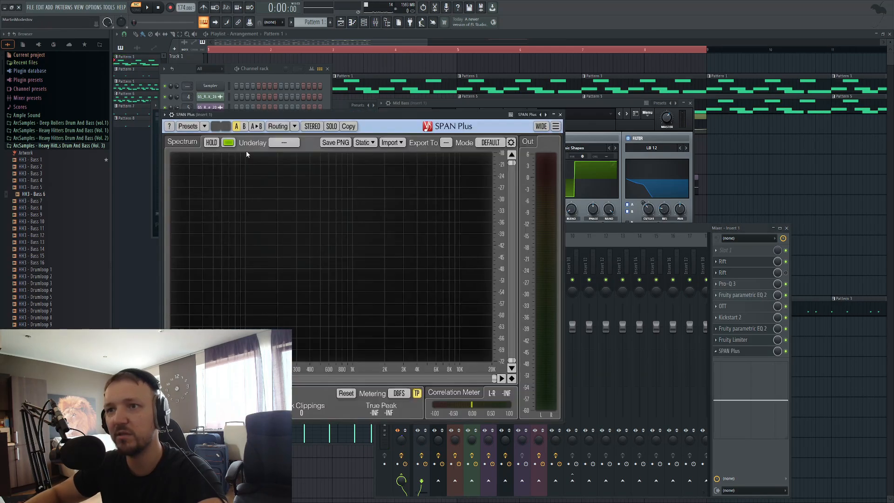
{"action": "key", "text": "v"}
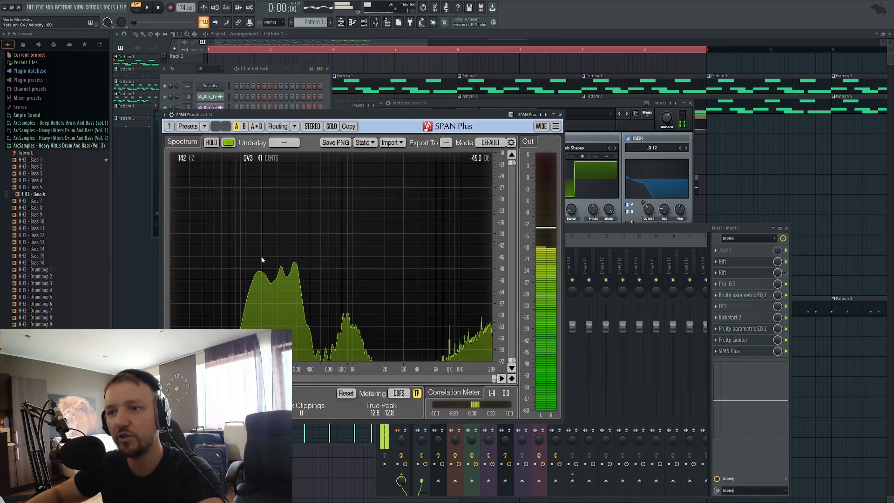
{"action": "key", "text": "z"}
{"action": "key", "text": "e"}
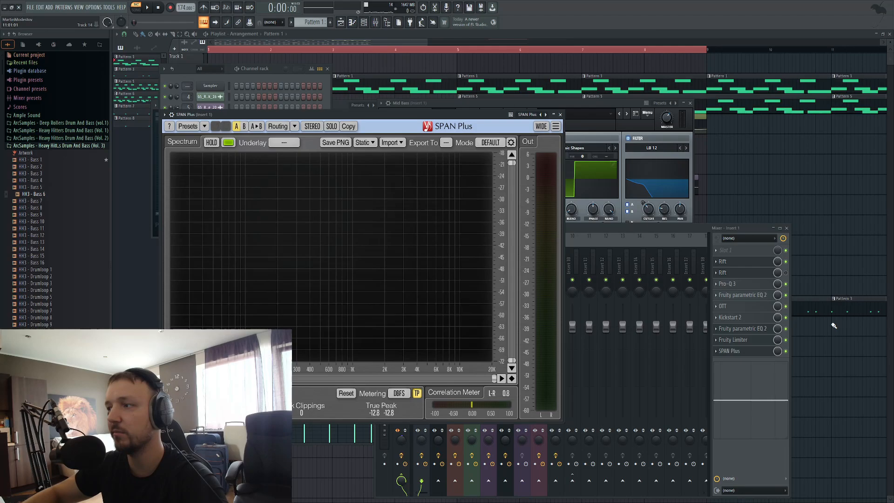
Step: Delete the purple and green bands in Pro-Q 3, leaving only the blue low cut, and audition the bass
{"action": "left_click", "coordinate": [736, 284]}
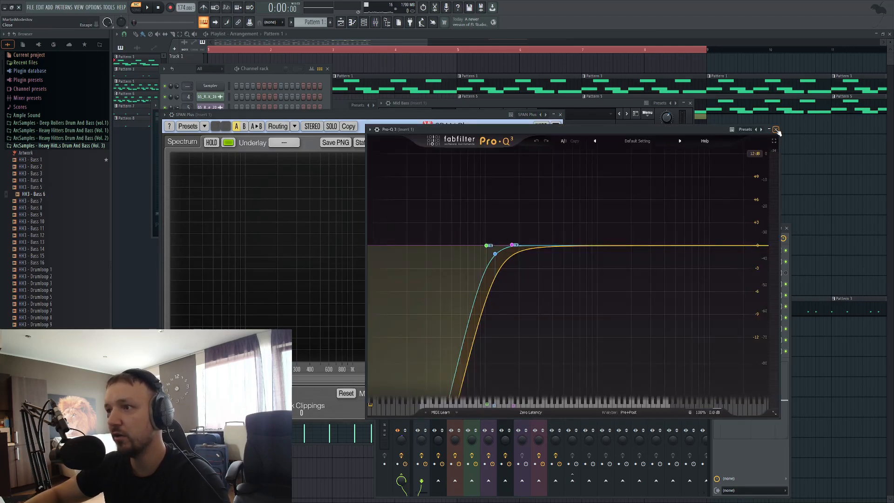
{"action": "left_click", "coordinate": [512, 246]}
{"action": "key", "text": "Delete"}
{"action": "left_click", "coordinate": [487, 246]}
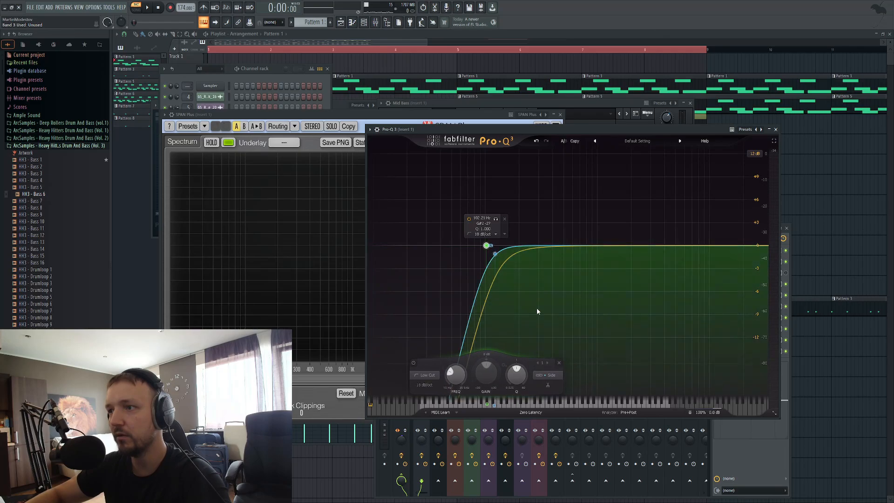
{"action": "key", "text": "Delete"}
{"action": "key", "text": "space"}
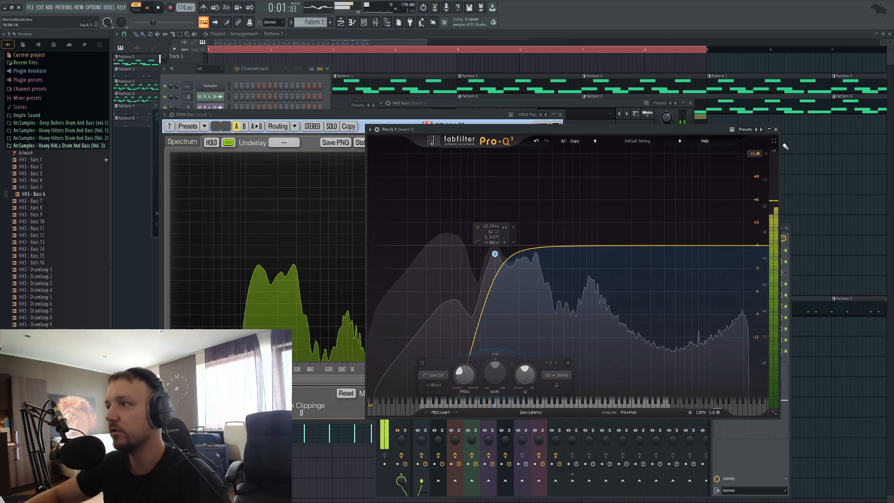
{"action": "key", "text": "space"}
{"action": "left_click", "coordinate": [776, 129]}
Step: Steepen the low-end roll-off of band 1 in the first Fruity parametric EQ 2 on Insert 1 during playback
{"action": "left_click", "coordinate": [744, 295]}
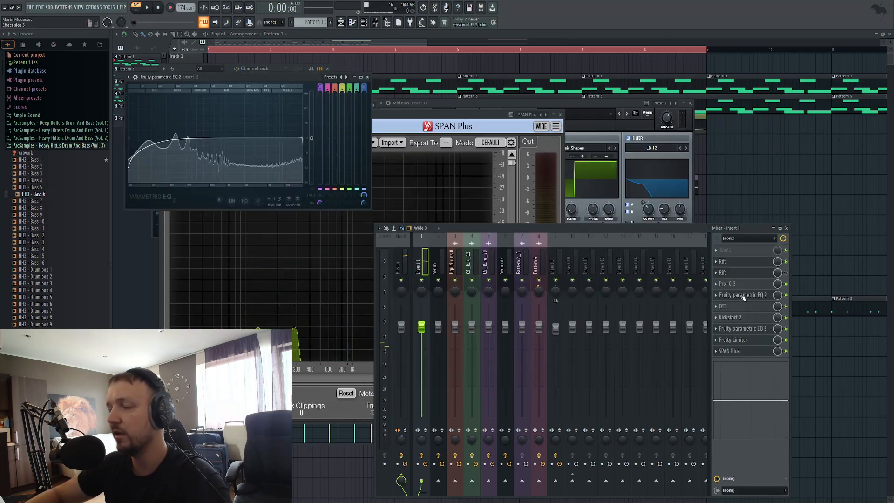
{"action": "left_click", "coordinate": [743, 297]}
{"action": "left_click", "coordinate": [743, 297]}
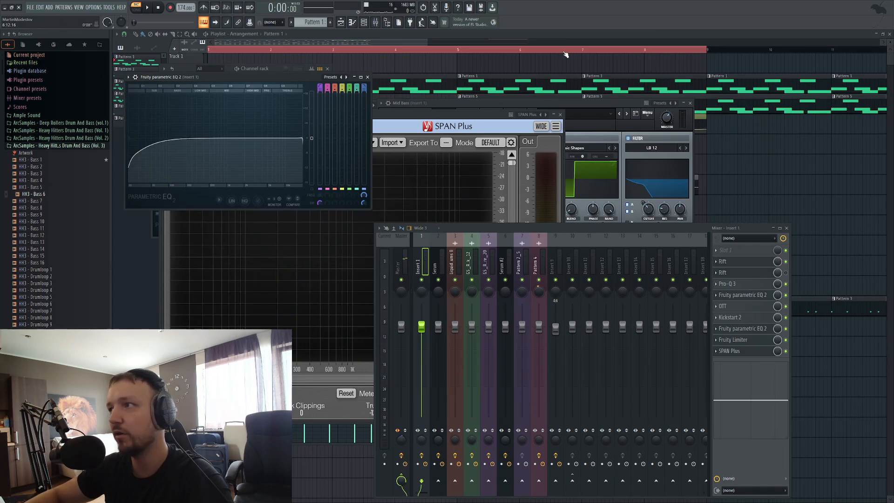
{"action": "key", "text": "space"}
{"action": "mouse_move", "coordinate": [320, 195]}
{"action": "left_mouse_down"}
{"action": "mouse_move", "coordinate": [321, 124]}
{"action": "mouse_move", "coordinate": [320, 196]}
{"action": "left_mouse_up"}
{"action": "key", "text": "space"}
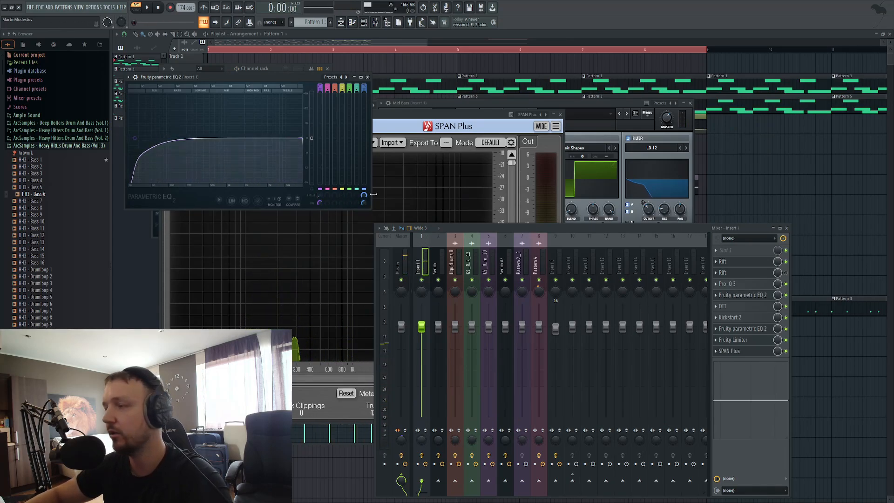
{"action": "left_click", "coordinate": [368, 76]}
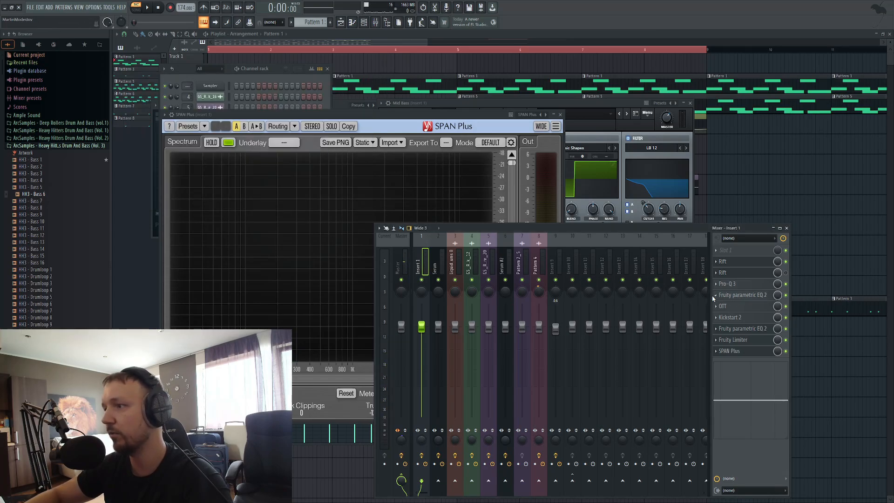
Step: Remove the first Fruity parametric EQ 2 from Insert 1 and open OTT to review its compression bands
{"action": "left_click_drag", "start_coordinate": [713, 296], "coordinate": [716, 297]}
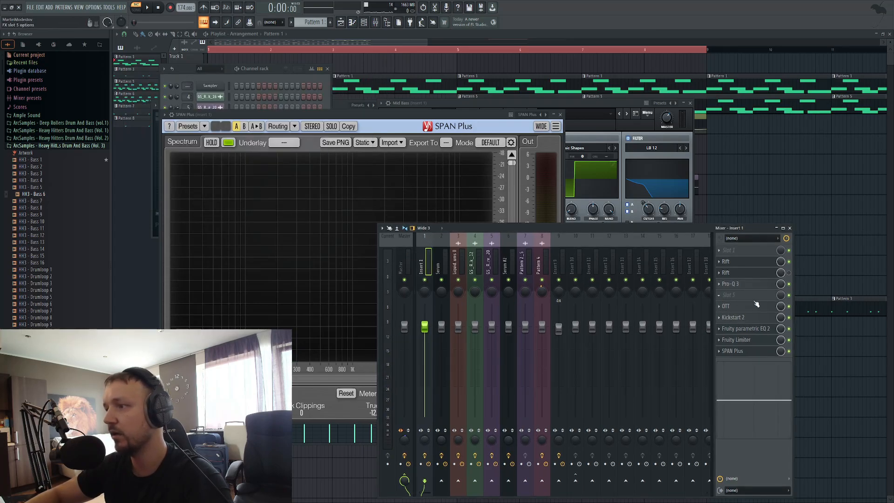
{"action": "left_click", "coordinate": [737, 310]}
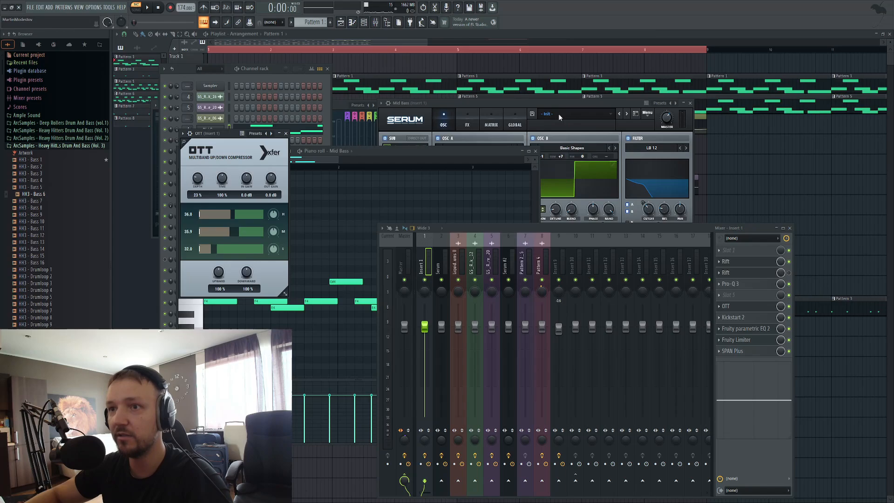
{"action": "left_click", "coordinate": [560, 114]}
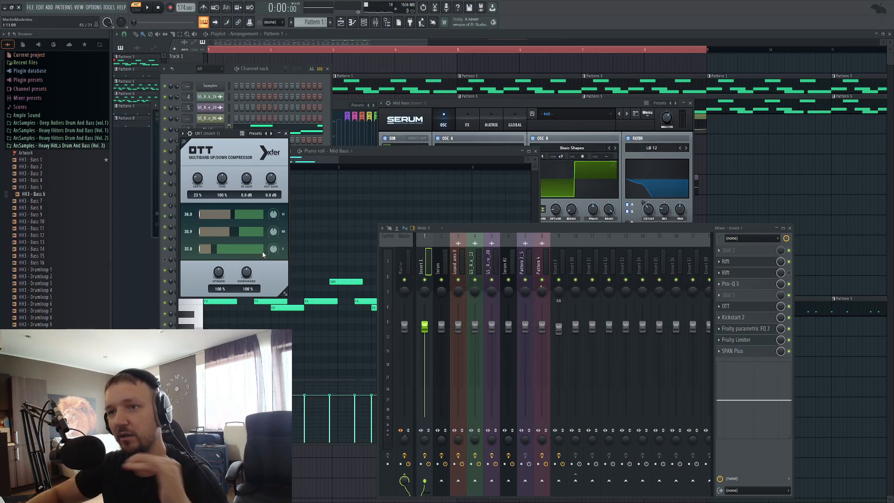
{"action": "left_click_drag", "start_coordinate": [231, 247], "coordinate": [133, 247]}
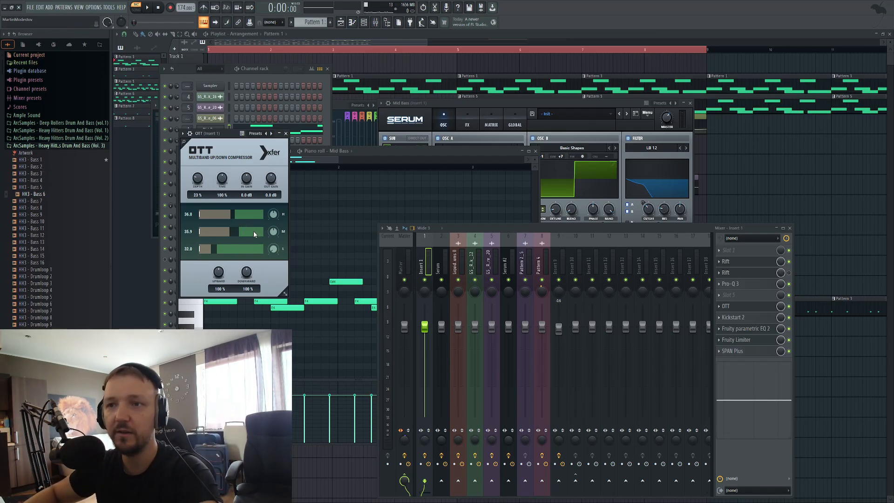
Step: Bypass Kickstart 2, the remaining Fruity parametric EQ 2 and Fruity Limiter on Insert 1, and open the first Rift
{"action": "left_click", "coordinate": [789, 318]}
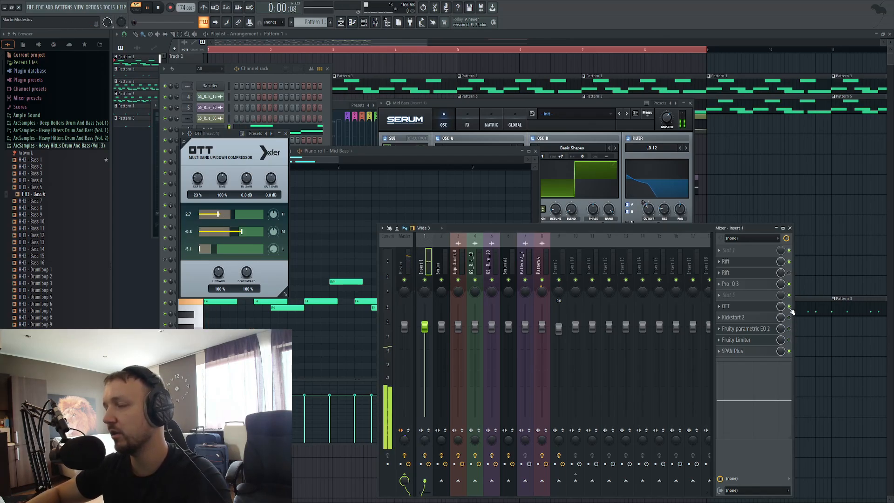
{"action": "left_click", "coordinate": [740, 263]}
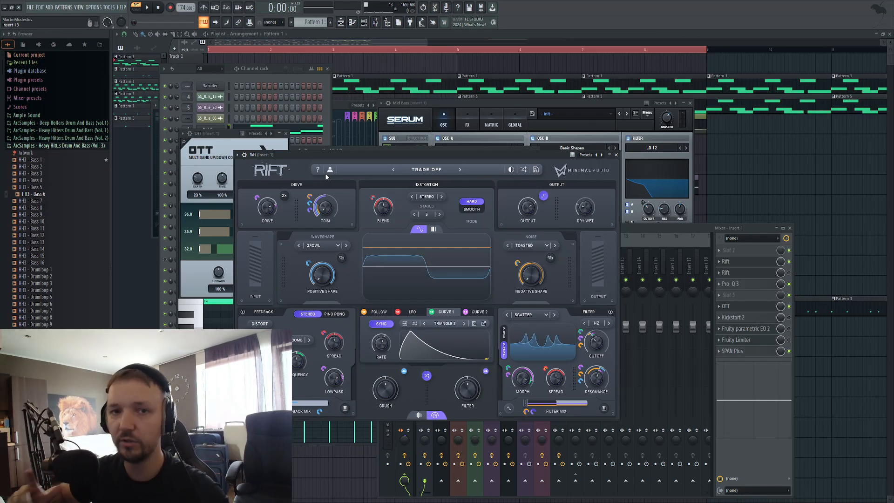
Step: Load a fresh Rift into slot 3 of Insert 1 and bypass the Rift in slot 2
{"action": "left_click", "coordinate": [721, 274]}
{"action": "left_click", "coordinate": [727, 283]}
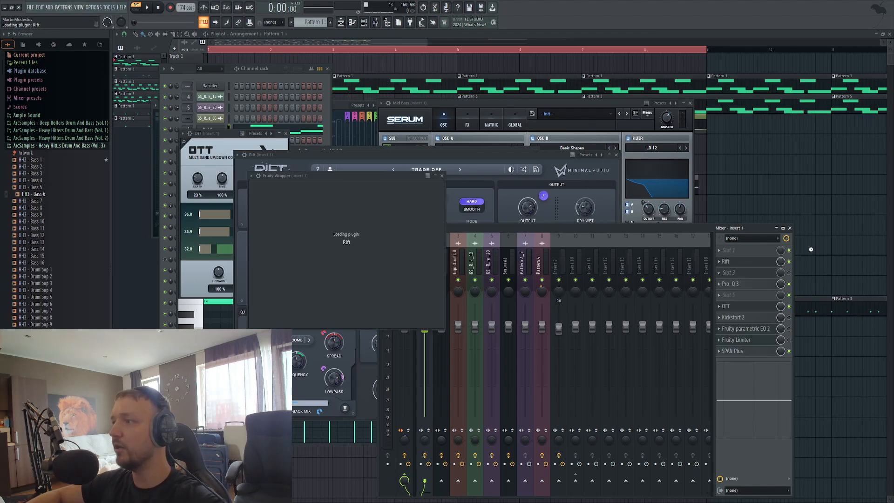
{"action": "left_click", "coordinate": [790, 262]}
{"action": "left_click", "coordinate": [790, 274]}
{"action": "left_click", "coordinate": [197, 64]}
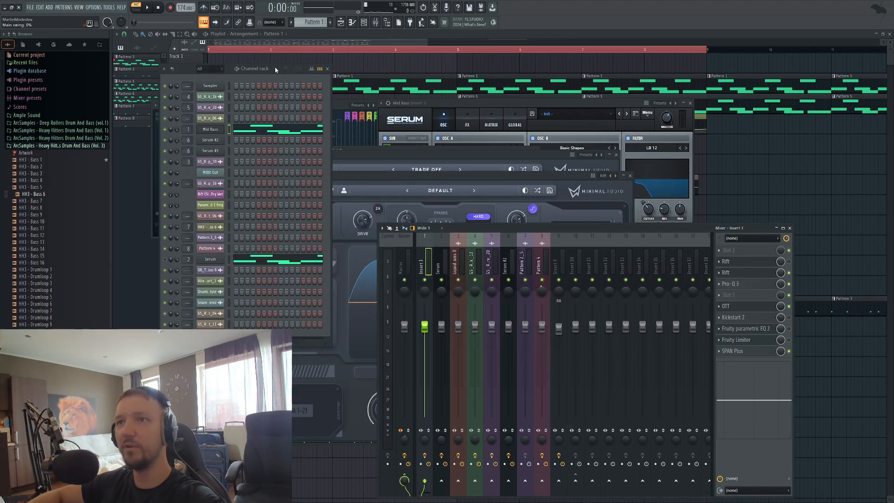
Step: Load the Trade Off preset from the Mutated Bass pack into the new Rift while the pattern plays
{"action": "key", "text": "space"}
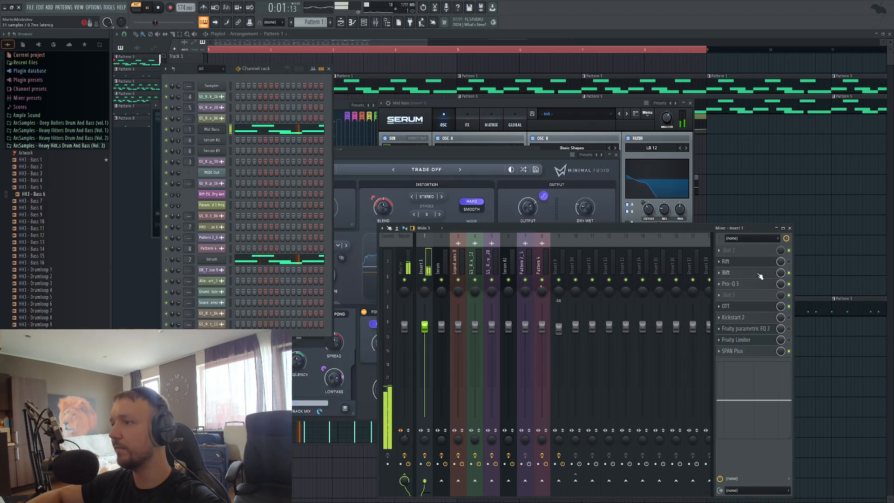
{"action": "left_click", "coordinate": [447, 196]}
{"action": "left_click", "coordinate": [447, 195]}
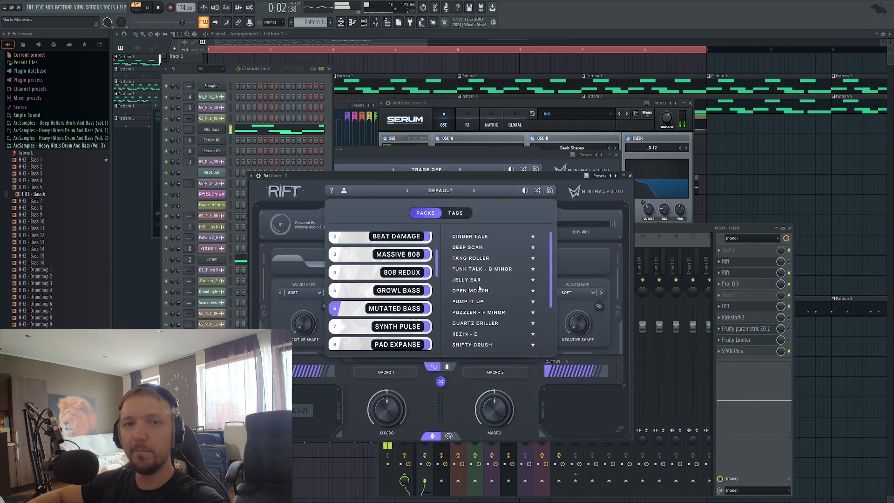
{"action": "scroll", "coordinate": [482, 284], "scroll_direction": "down", "scroll_amount": 2}
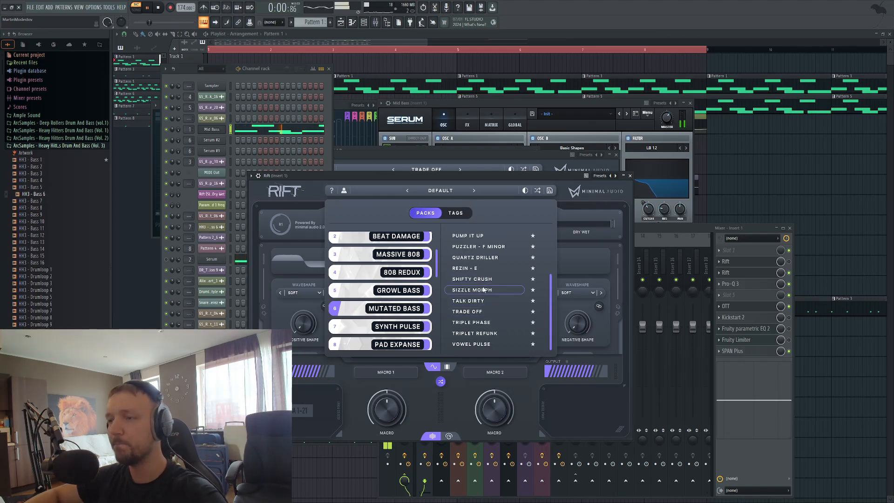
{"action": "double_click", "coordinate": [480, 312]}
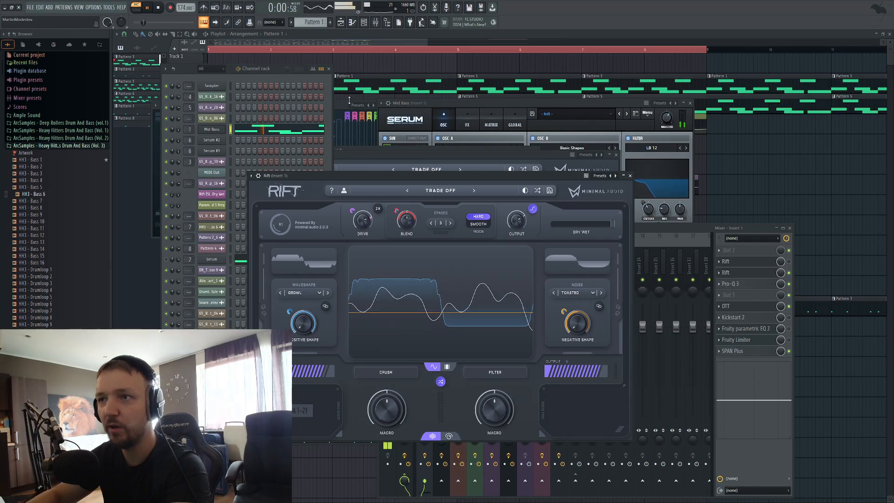
Step: Switch Rift to its advanced view, display Curve 2 and stop playback
{"action": "left_click", "coordinate": [449, 436]}
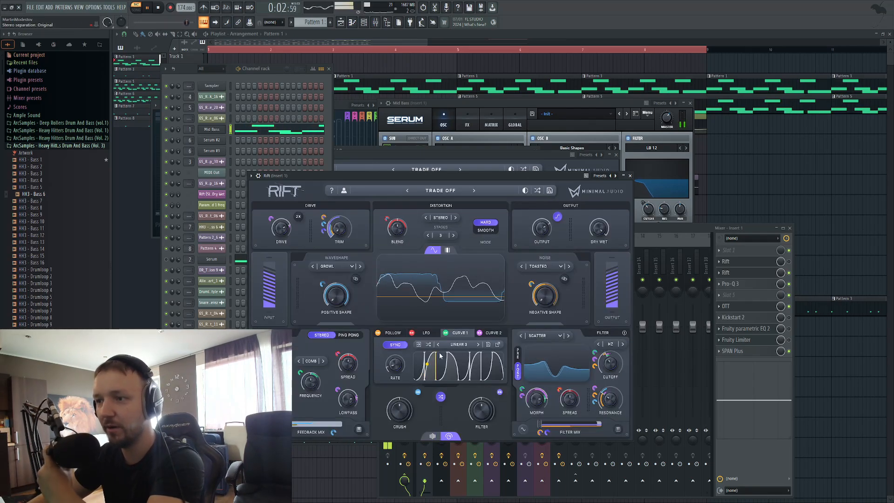
{"action": "left_click", "coordinate": [492, 333]}
{"action": "key", "text": "space"}
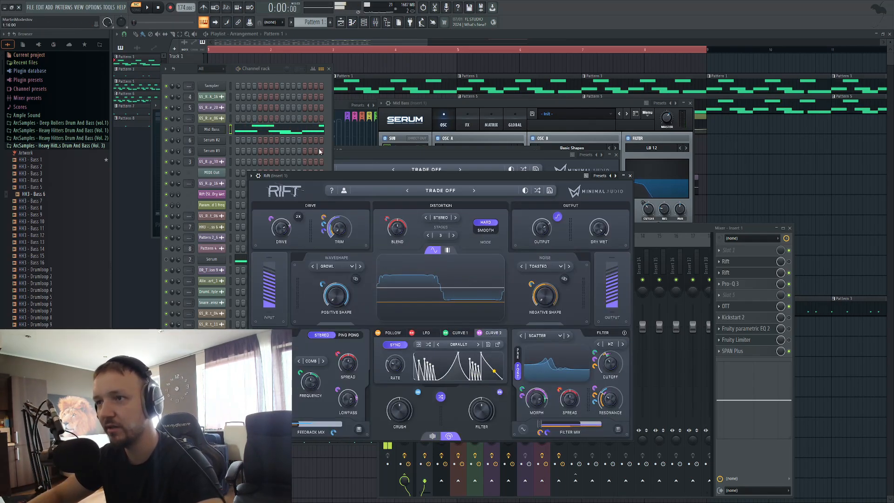
Step: Close the stray tambourine sampler window and open the Mid Bass channel's Serum
{"action": "left_click", "coordinate": [227, 123]}
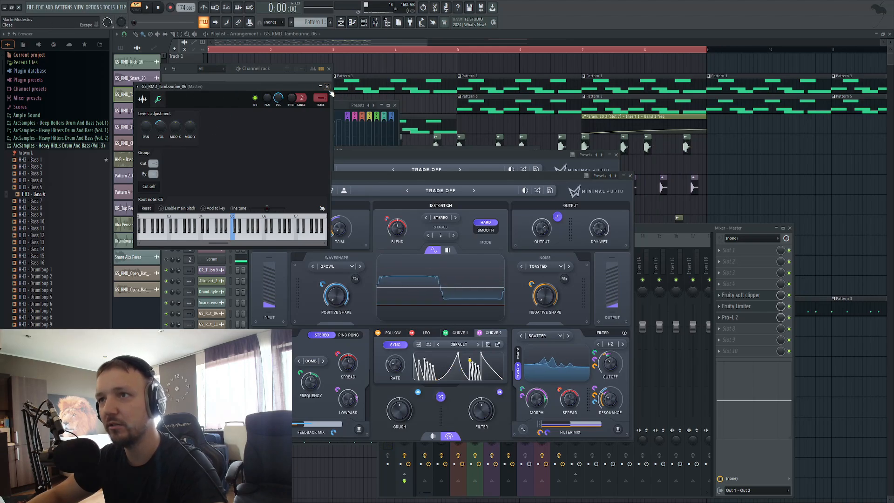
{"action": "left_click", "coordinate": [324, 91]}
{"action": "left_click", "coordinate": [215, 130]}
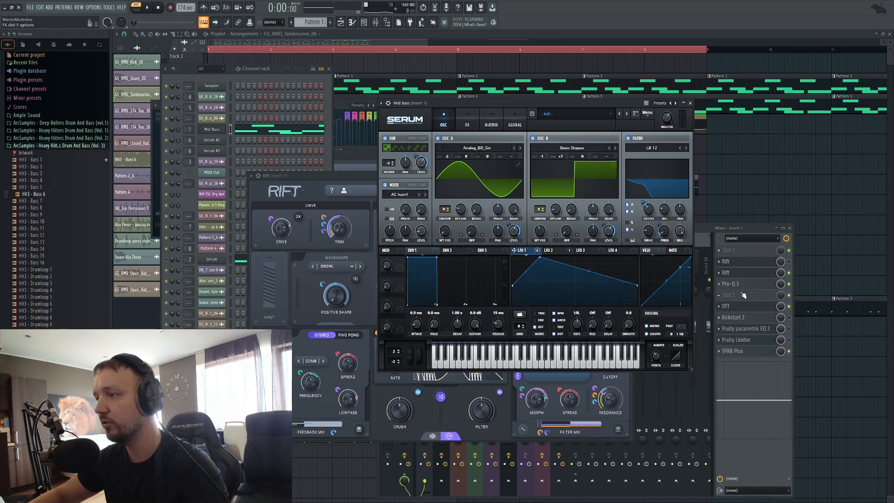
Step: Set both Rift modulation curves to Ramp Down, with Curve 2 at a 1/8 D rate and Curve 1 at 1/4 T
{"action": "left_click", "coordinate": [327, 180]}
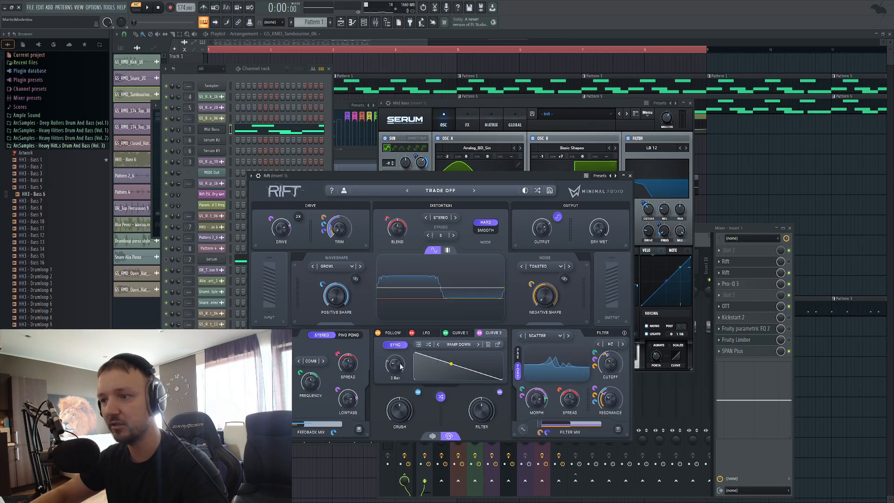
{"action": "left_click_drag", "start_coordinate": [399, 365], "coordinate": [405, 349]}
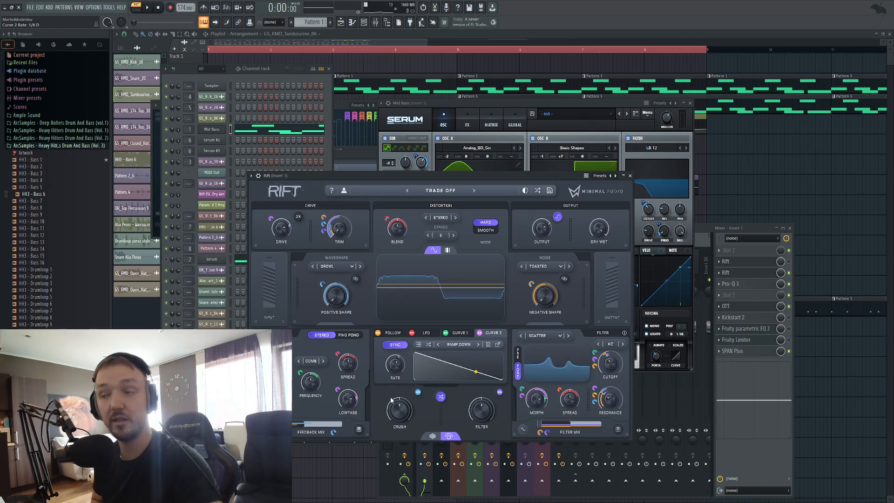
{"action": "left_click", "coordinate": [459, 333]}
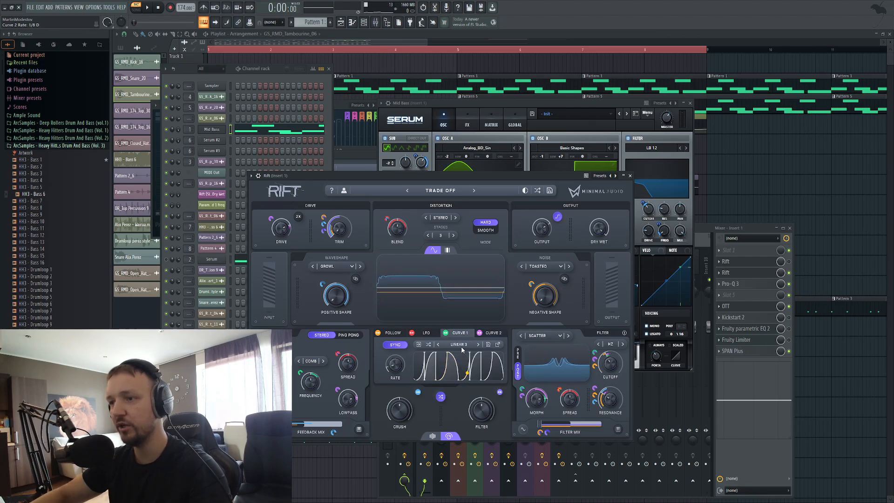
{"action": "left_click", "coordinate": [478, 345]}
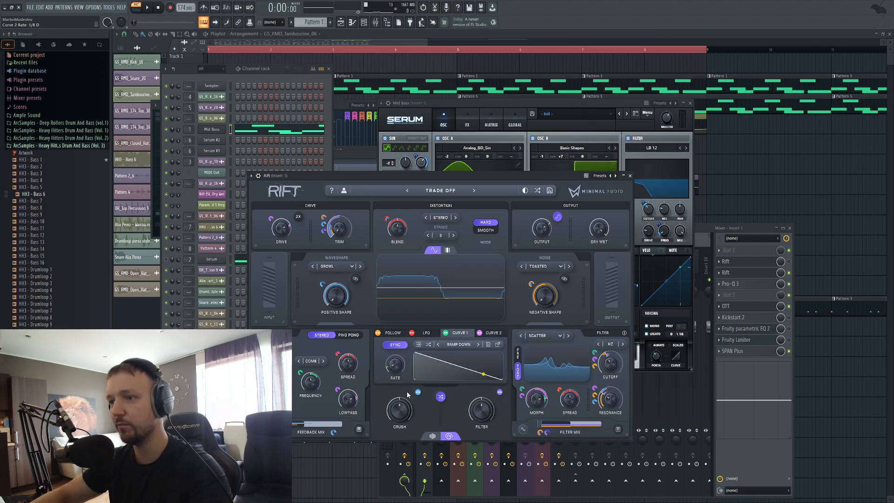
{"action": "left_click_drag", "start_coordinate": [398, 370], "coordinate": [405, 335]}
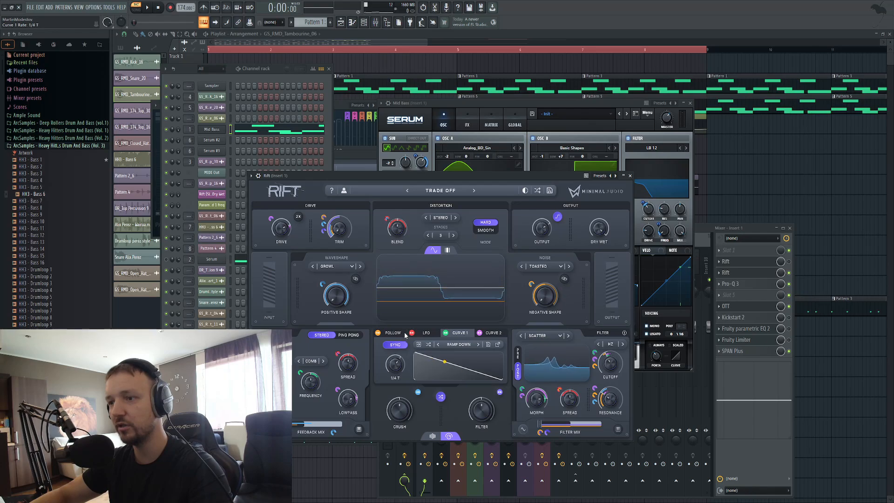
Step: Play the pattern to audition the mid bass with the new Rift curves
{"action": "left_click", "coordinate": [285, 69]}
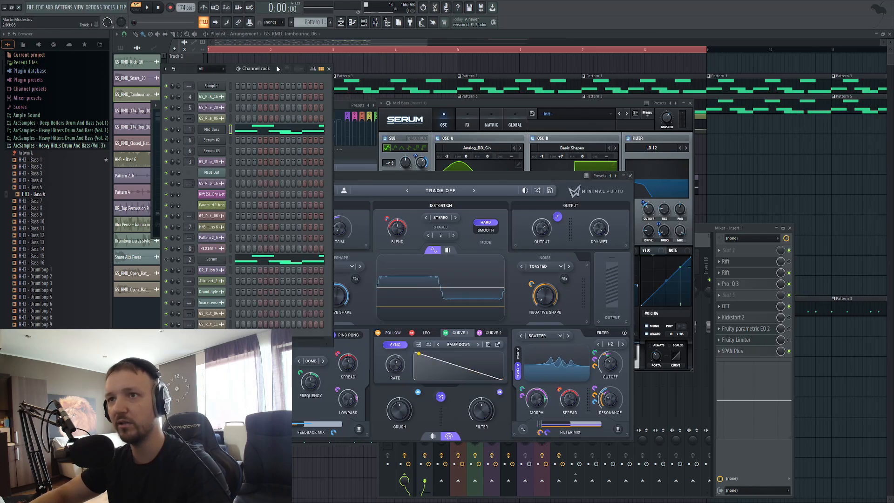
{"action": "key", "text": "space"}
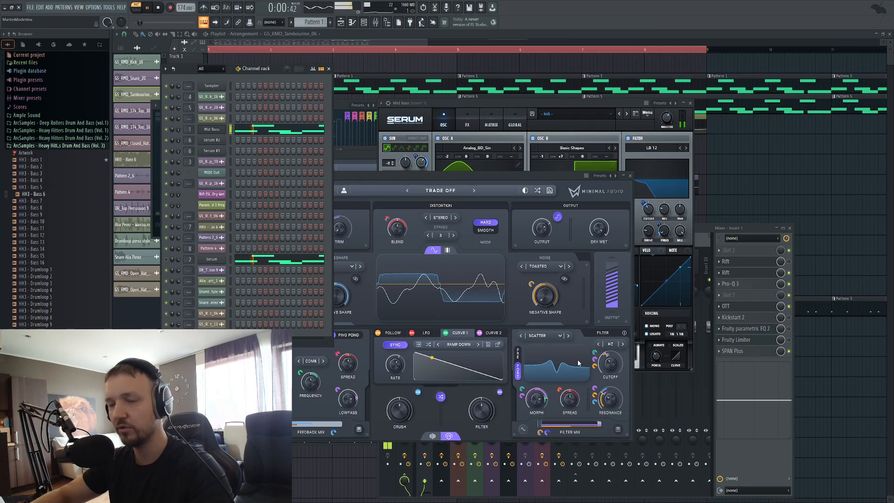
{"action": "key", "text": "space"}
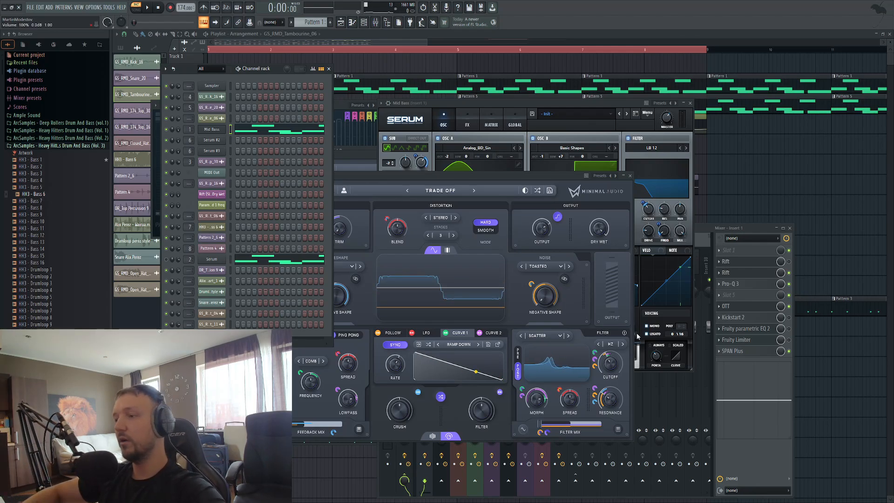
Step: Adjust the cutoff of Rift's filter while the pattern plays
{"action": "left_click", "coordinate": [611, 369]}
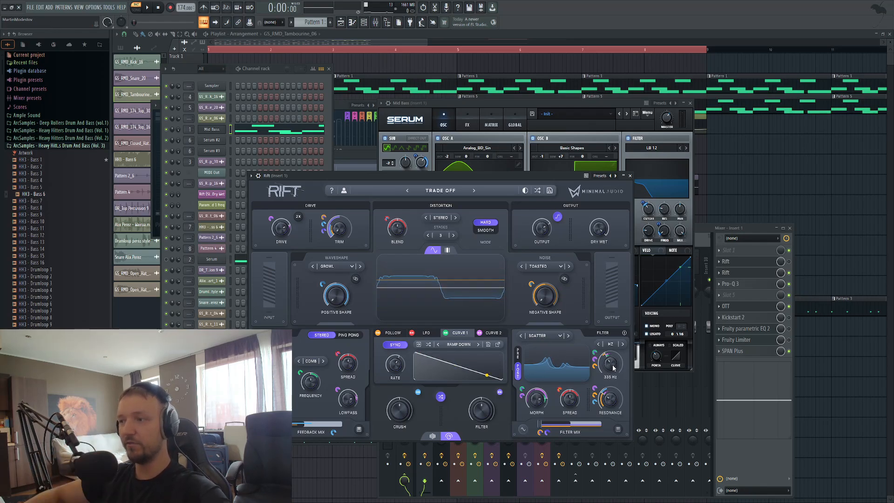
{"action": "key", "text": "space"}
{"action": "mouse_move", "coordinate": [613, 368]}
{"action": "left_mouse_down"}
{"action": "mouse_move", "coordinate": [607, 381]}
{"action": "mouse_move", "coordinate": [609, 373]}
{"action": "left_mouse_up"}
{"action": "key", "text": "space"}
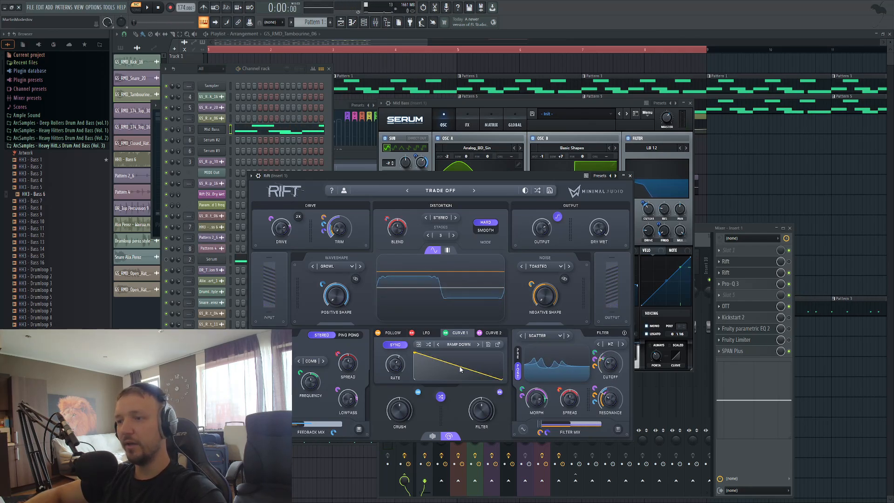
Step: Bend Rift's Curve 1 and Curve 2 ramps outward and lower the filter cutoff to about 204 Hz during playback
{"action": "left_click_drag", "start_coordinate": [461, 368], "coordinate": [469, 354]}
{"action": "left_click", "coordinate": [485, 333]}
{"action": "key", "text": "space"}
{"action": "mouse_move", "coordinate": [611, 366]}
{"action": "left_mouse_down"}
{"action": "mouse_move", "coordinate": [619, 341]}
{"action": "mouse_move", "coordinate": [602, 367]}
{"action": "left_mouse_up"}
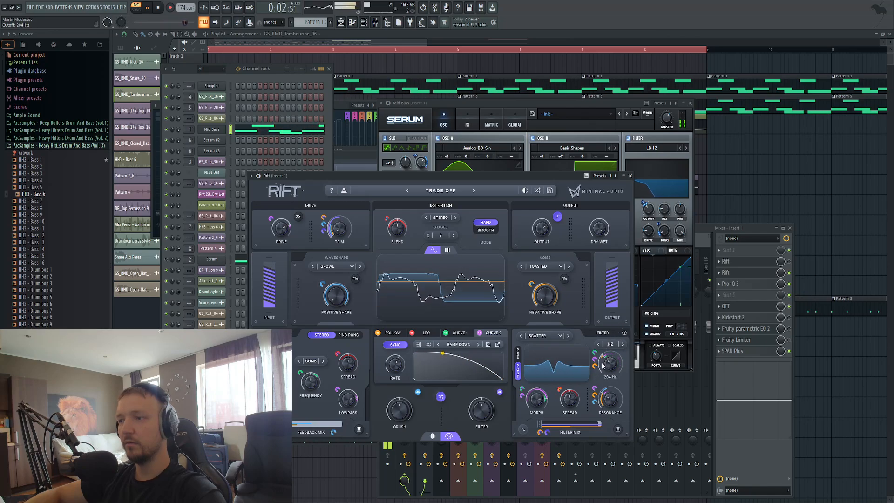
{"action": "key", "text": "space"}
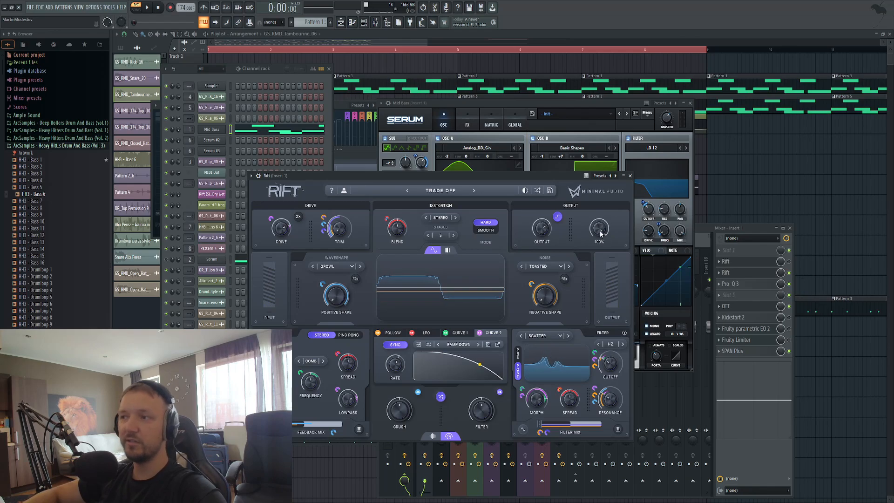
Step: Set Rift's dry/wet mix to 24% and lower the filter cutoff to about 198 Hz during playback
{"action": "left_click_drag", "start_coordinate": [587, 276], "coordinate": [586, 279]}
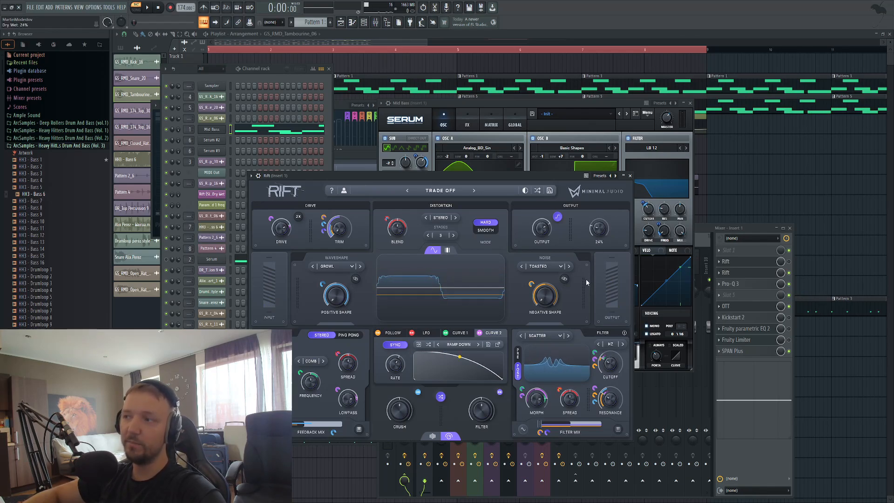
{"action": "key", "text": "space"}
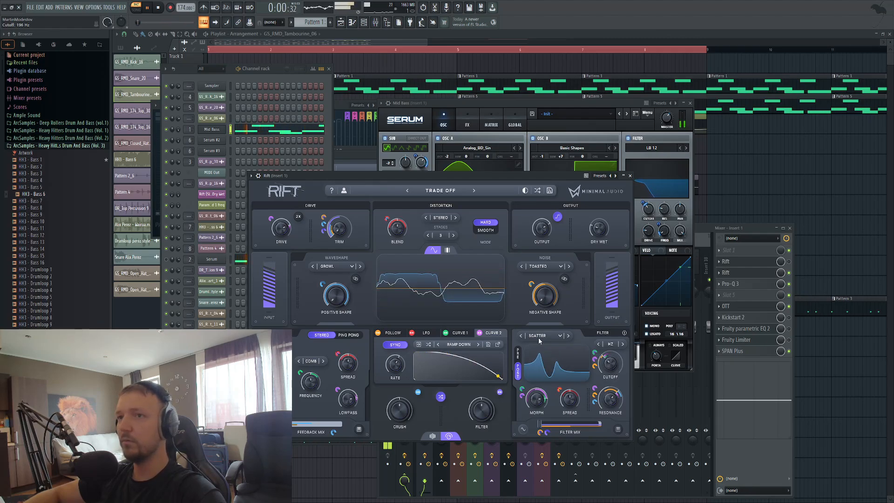
{"action": "key", "text": "space"}
Step: Unmute the Serum channel and play the full arrangement in song mode
{"action": "left_click", "coordinate": [167, 259]}
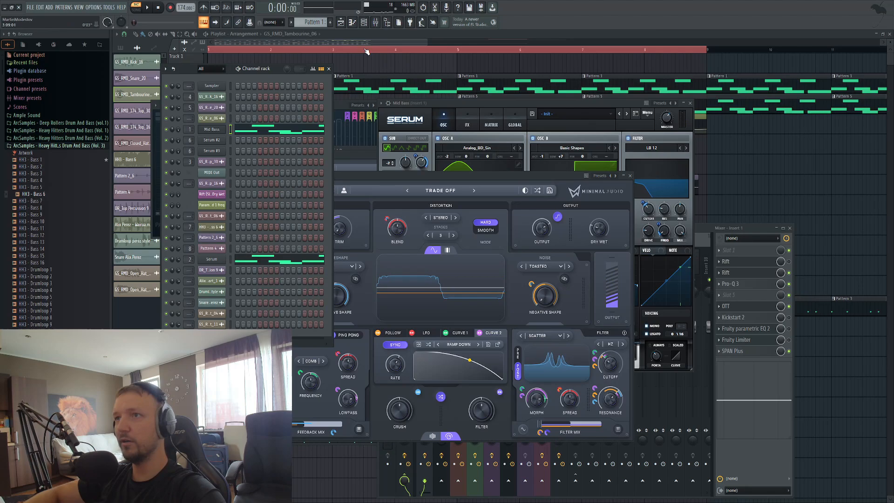
{"action": "left_click", "coordinate": [320, 42]}
{"action": "key", "text": "l"}
{"action": "key", "text": "space"}
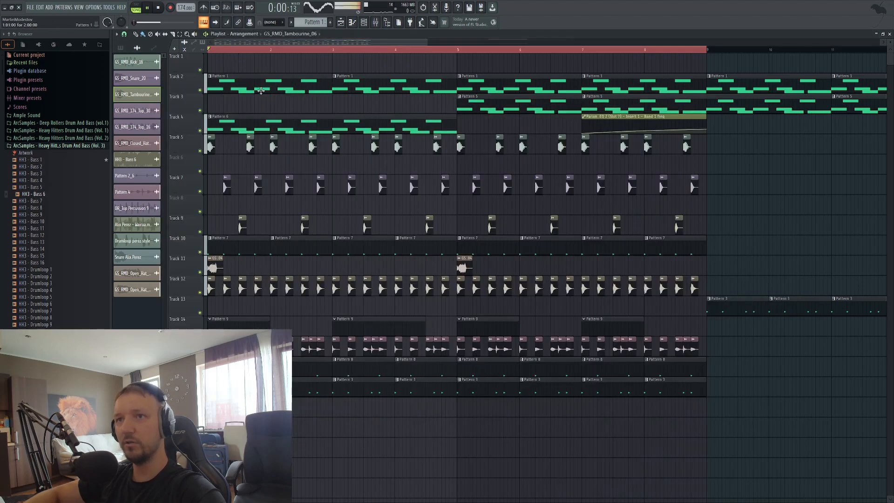
Step: Bypass the slot 3 Rift on Insert 1, enable the slot 2 Rift instead and compare it in the full arrangement
{"action": "left_click", "coordinate": [376, 24]}
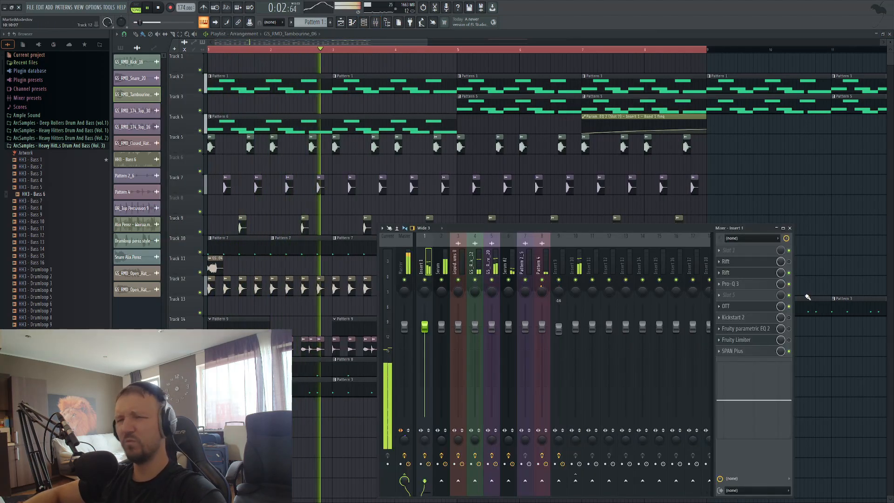
{"action": "key", "text": "space"}
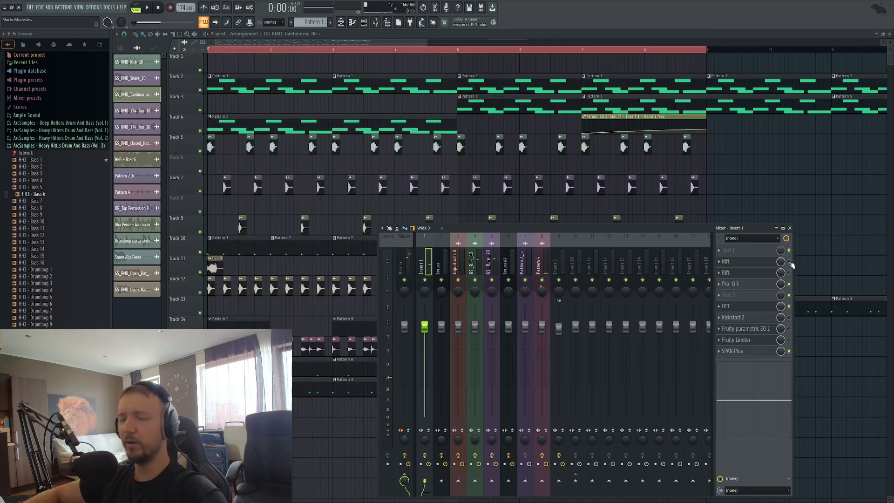
{"action": "key", "text": "space"}
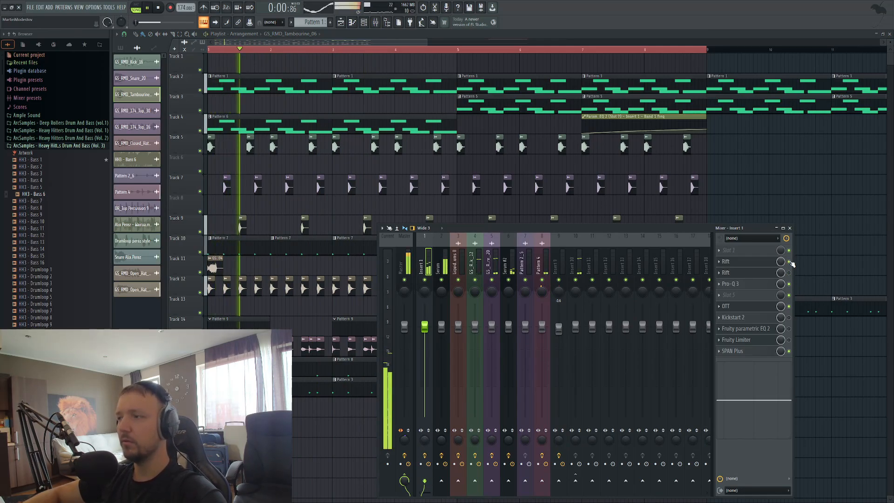
Step: Bypass the slot 2 Rift on Insert 1, re-enable the slot 3 Rift and switch on Kickstart 2
{"action": "left_click", "coordinate": [791, 265]}
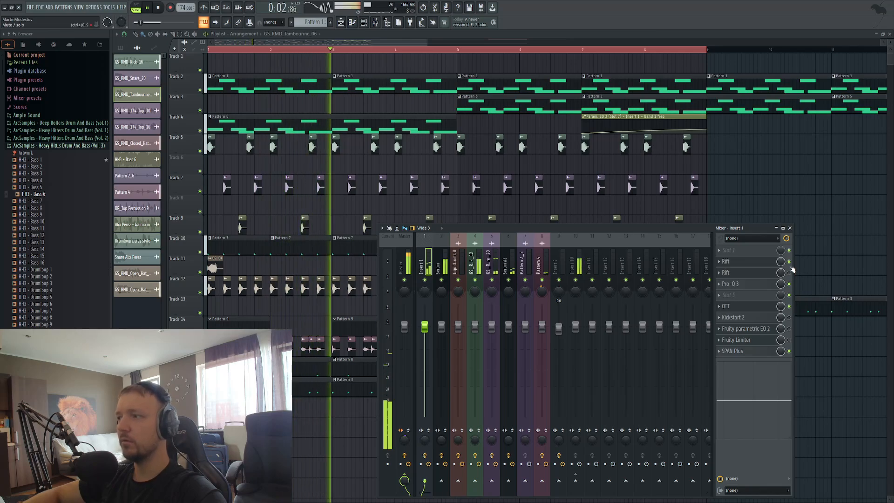
{"action": "left_click", "coordinate": [791, 273]}
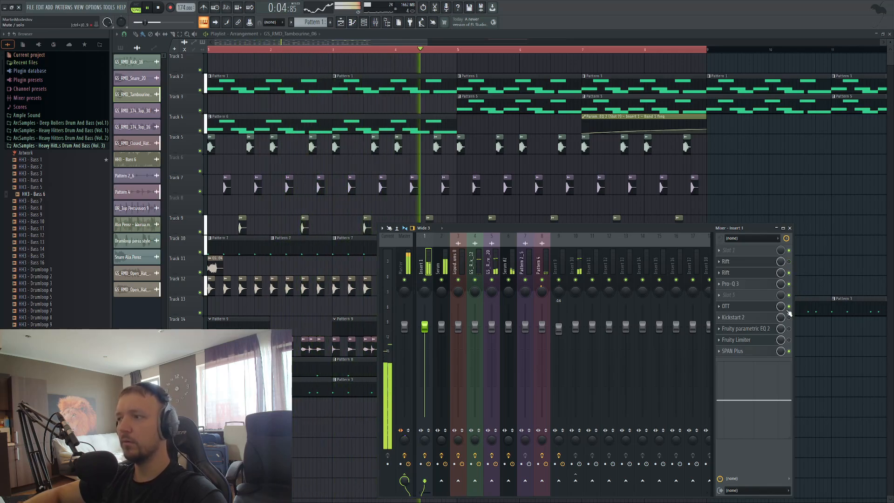
{"action": "key", "text": "space"}
{"action": "left_click", "coordinate": [766, 320]}
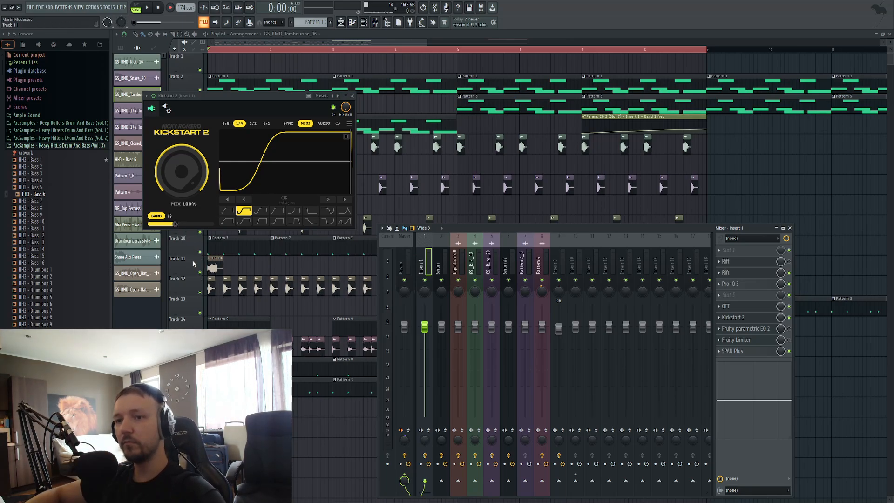
Step: Solo Track 17 in the playlist and unmute only the mid bass on Track 2 alongside it
{"action": "key", "text": "F12"}
{"action": "right_click", "coordinate": [200, 393]}
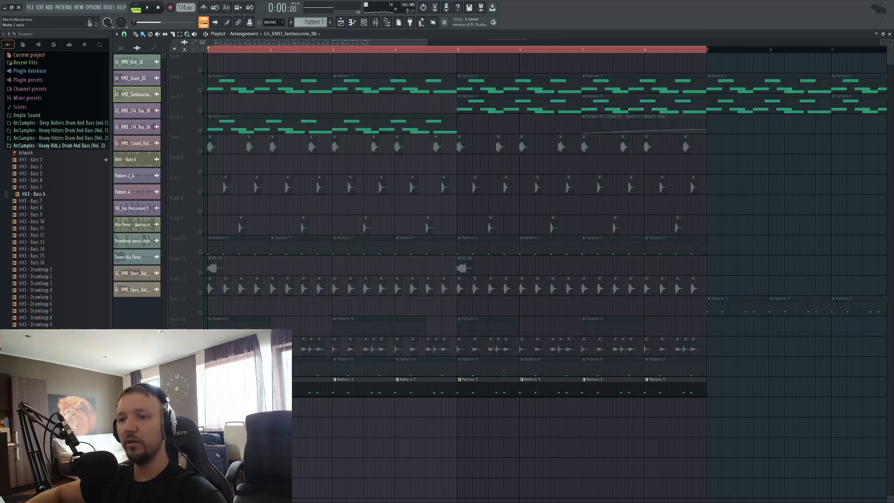
{"action": "left_click", "coordinate": [200, 131]}
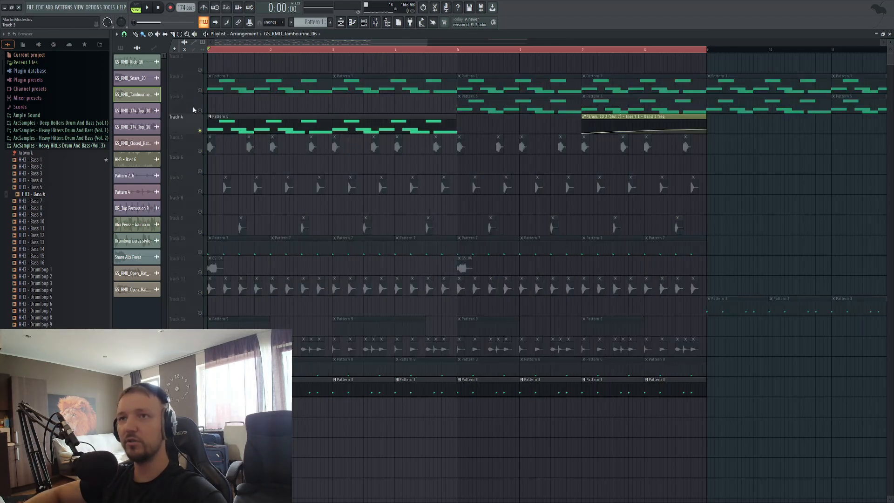
{"action": "left_click", "coordinate": [200, 90]}
{"action": "left_click", "coordinate": [200, 131]}
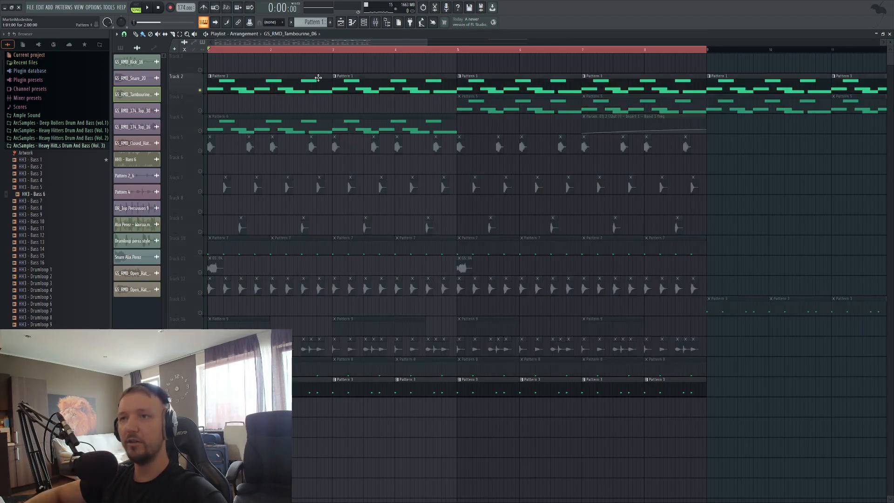
Step: Bring up Kickstart 2 on Insert 1 and listen to its ducking on the soloed mid bass
{"action": "left_click", "coordinate": [376, 23]}
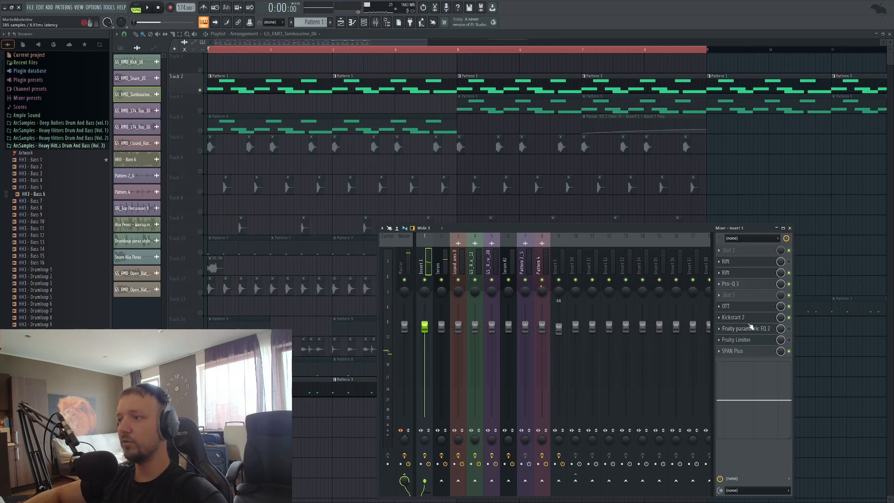
{"action": "left_click", "coordinate": [744, 319]}
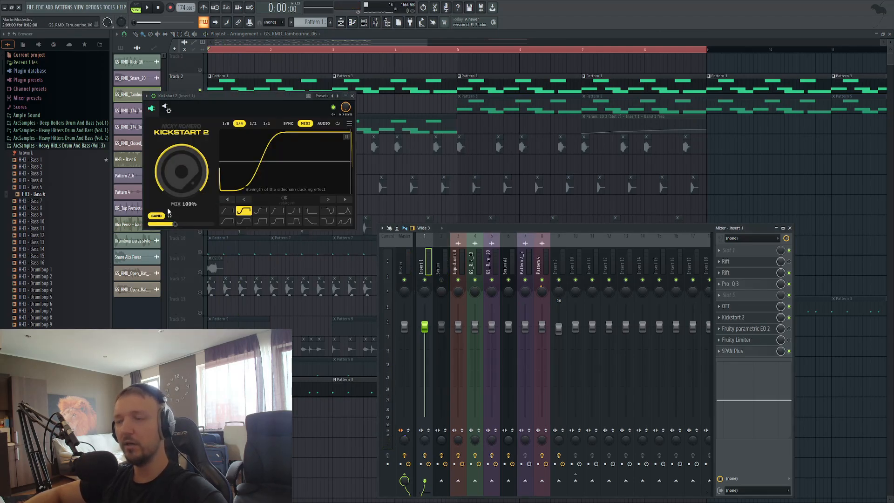
{"action": "key", "text": "space"}
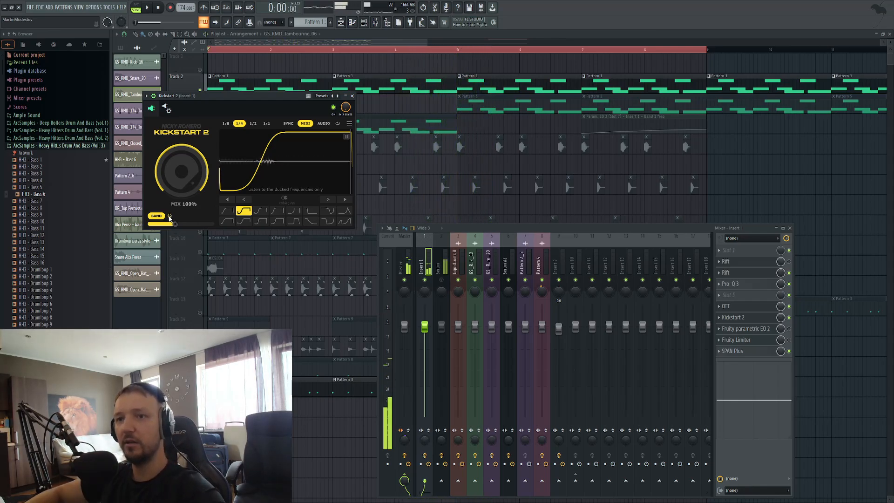
{"action": "key", "text": "space"}
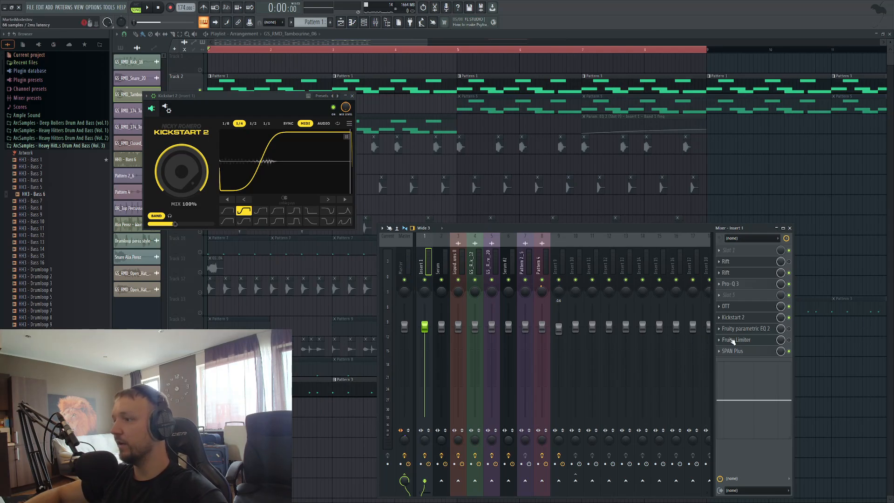
Step: Enable Fruity parametric EQ 2 on Insert 1 and raise its band 5 peak to about 8 dB near 250 Hz
{"action": "left_click", "coordinate": [764, 335]}
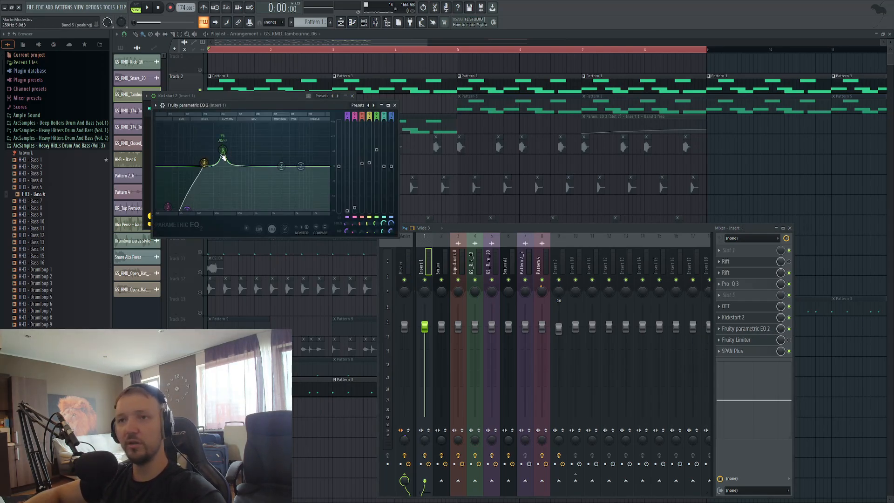
{"action": "mouse_move", "coordinate": [228, 148]}
{"action": "left_mouse_down"}
{"action": "mouse_move", "coordinate": [222, 126]}
{"action": "mouse_move", "coordinate": [222, 142]}
{"action": "left_mouse_up"}
{"action": "key", "text": "space"}
{"action": "key", "text": "space"}
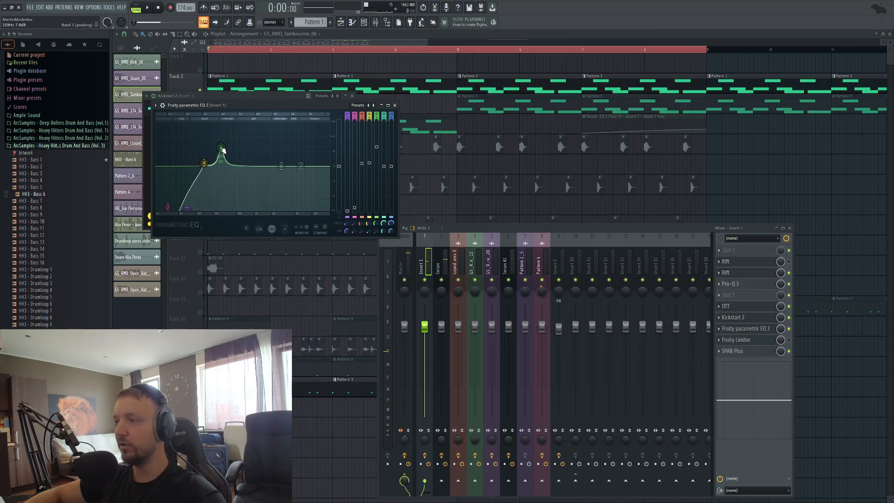
Step: Check the Master level during playback, then listen to Insert 1 with Fruity parametric EQ 2 bypassed
{"action": "left_click", "coordinate": [408, 264]}
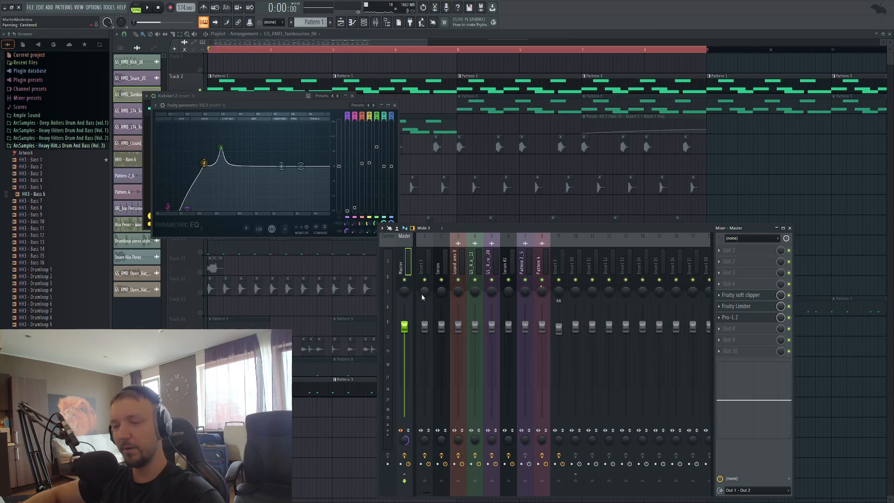
{"action": "key", "text": "space"}
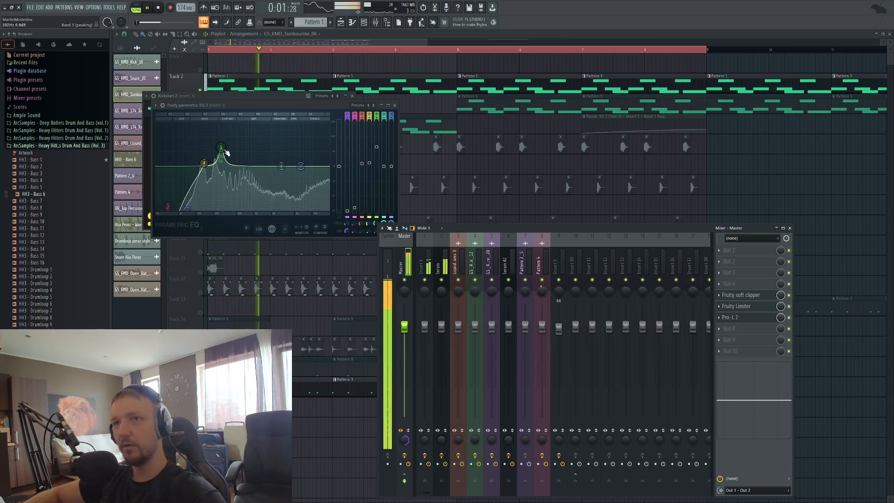
{"action": "key", "text": "space"}
{"action": "left_click", "coordinate": [424, 263]}
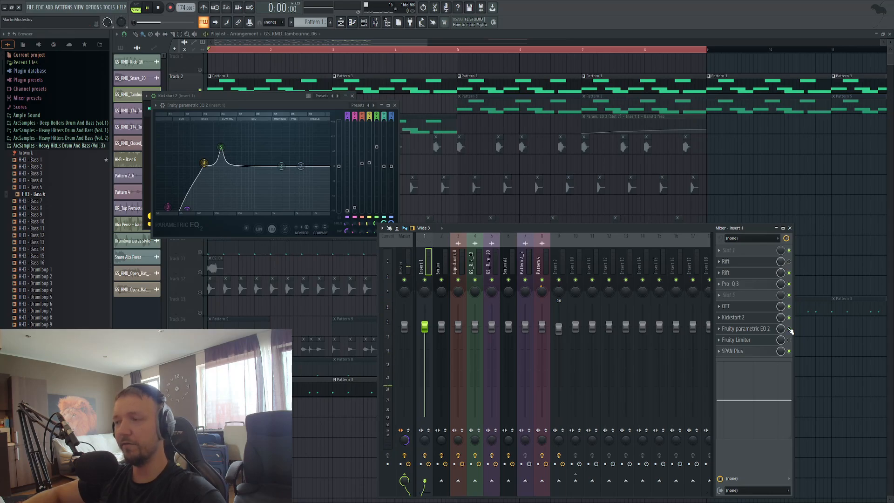
{"action": "key", "text": "space"}
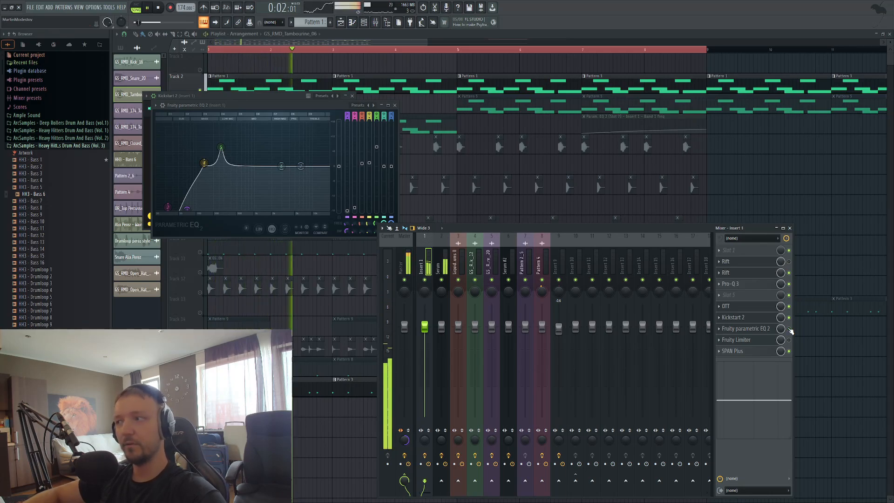
{"action": "key", "text": "space"}
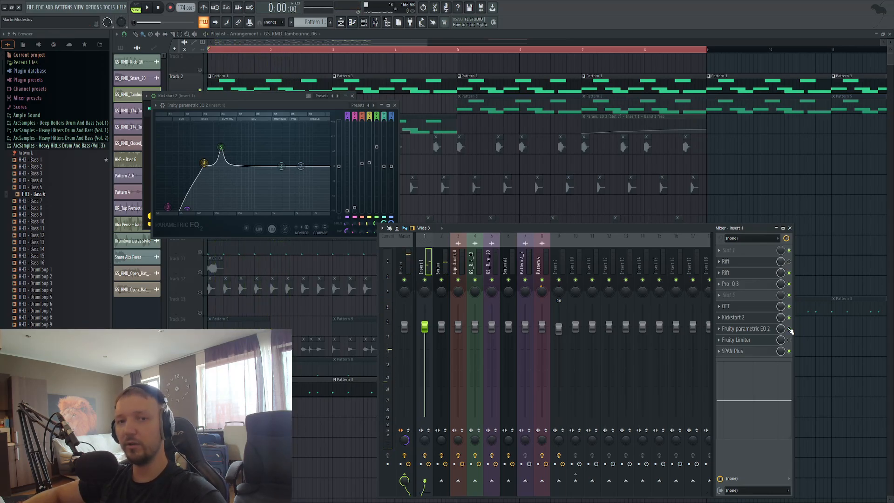
Step: Re-enable Fruity parametric EQ 2 on Insert 1 and boost its band 5 peak further during playback
{"action": "left_click", "coordinate": [749, 330]}
{"action": "left_click", "coordinate": [749, 330]}
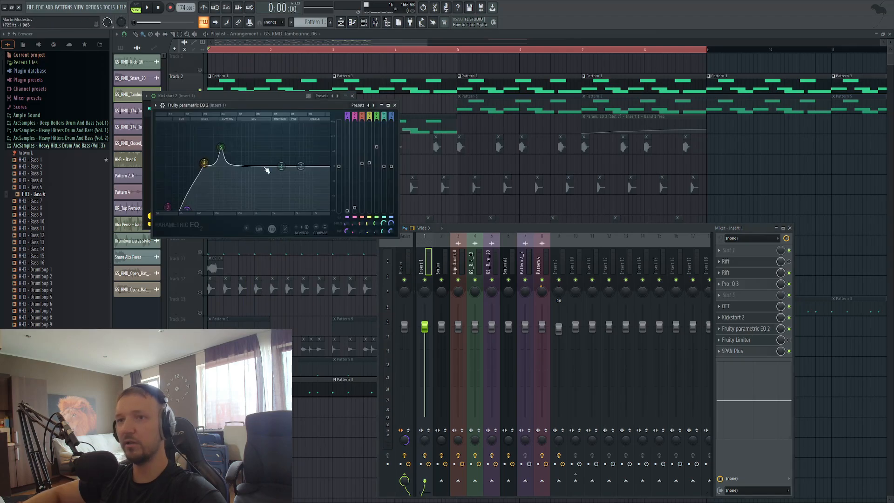
{"action": "key", "text": "space"}
{"action": "mouse_move", "coordinate": [222, 147]}
{"action": "left_mouse_down"}
{"action": "mouse_move", "coordinate": [223, 134]}
{"action": "mouse_move", "coordinate": [223, 144]}
{"action": "left_mouse_up"}
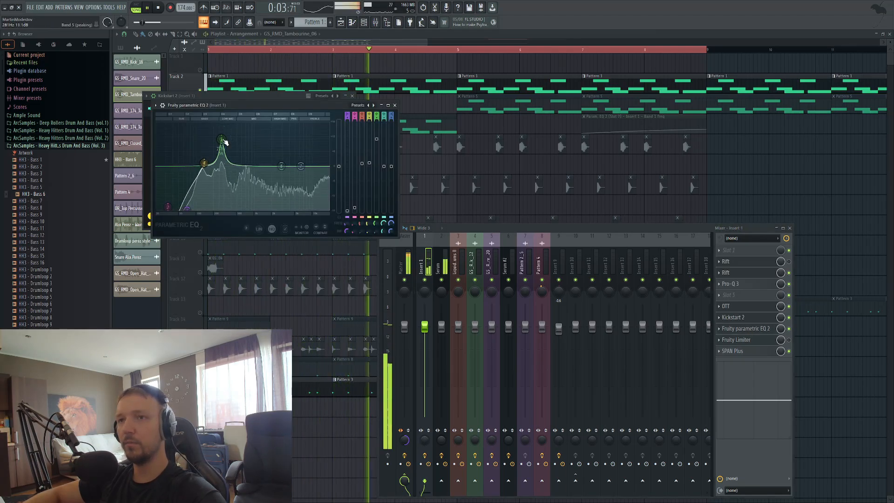
Step: Recheck the Master level with the stronger EQ boost during playback, then return to Insert 1
{"action": "left_click", "coordinate": [401, 493]}
{"action": "key", "text": "space"}
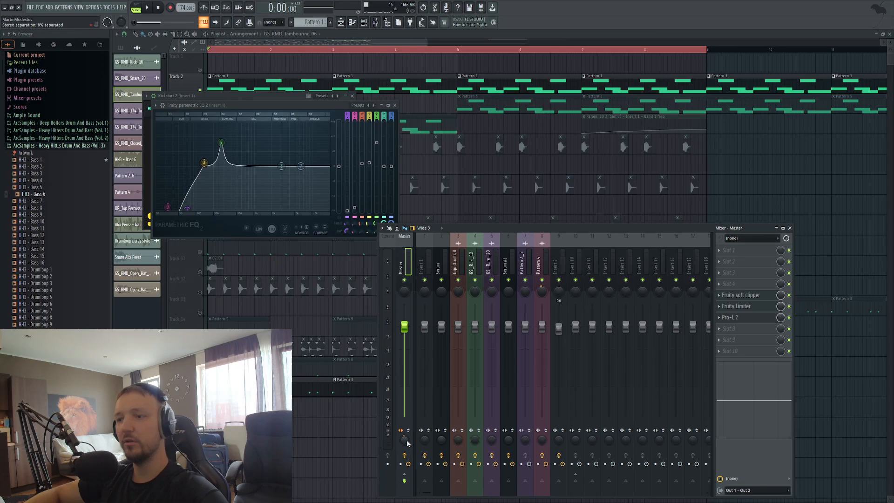
{"action": "key", "text": "space"}
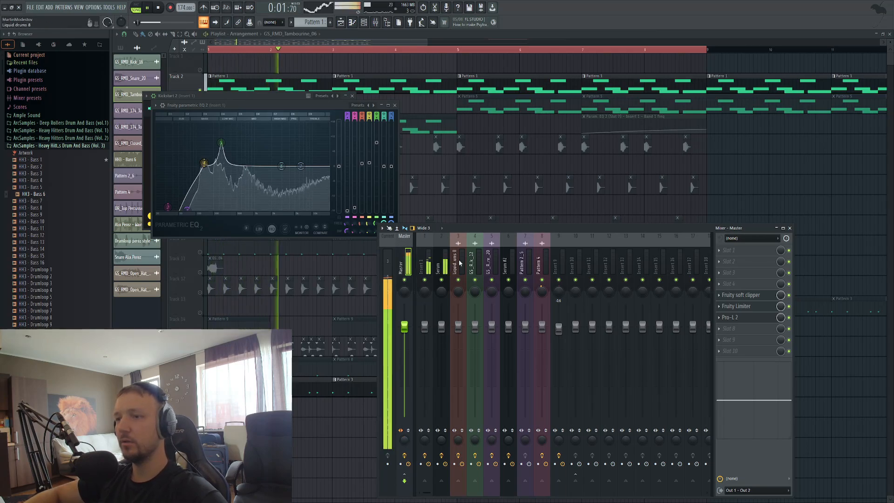
{"action": "left_click", "coordinate": [425, 265]}
{"action": "key", "text": "space"}
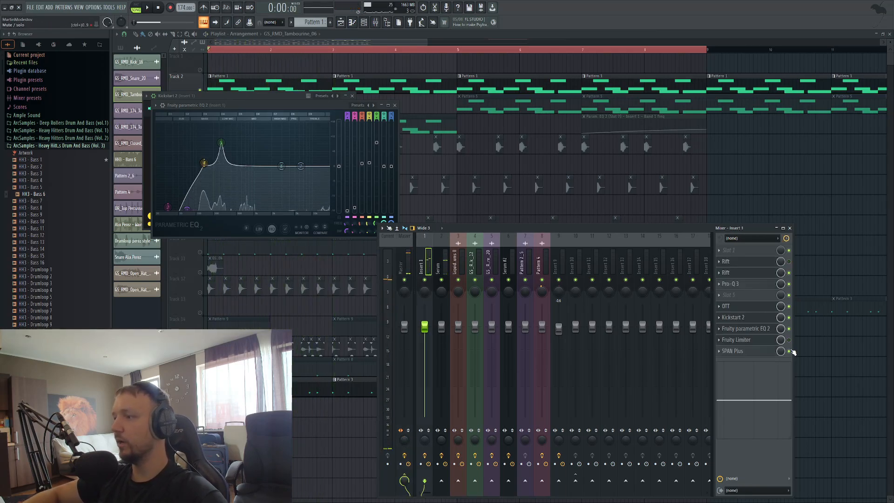
Step: Inspect the Fruity Limiter on Insert 1 and the Kickstart 2 settings on the Serum insert
{"action": "left_click", "coordinate": [745, 330]}
{"action": "left_click", "coordinate": [746, 340]}
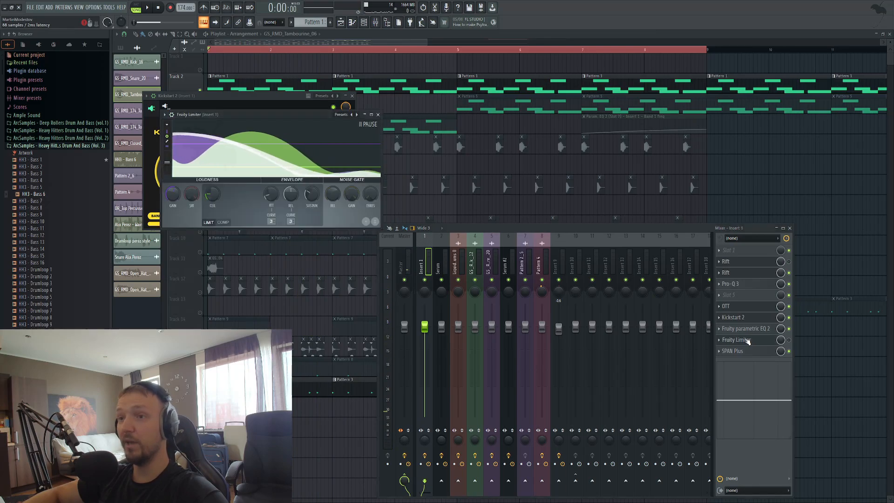
{"action": "left_click", "coordinate": [438, 260]}
{"action": "left_click", "coordinate": [751, 263]}
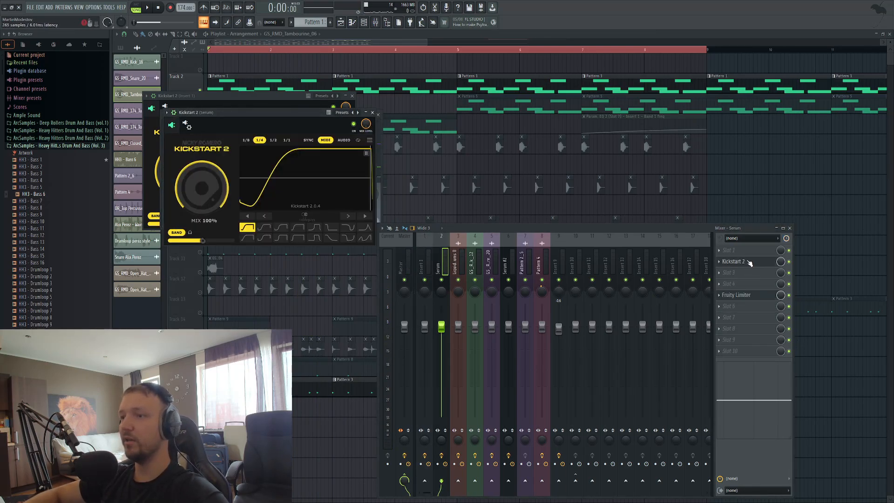
{"action": "left_click", "coordinate": [750, 262]}
{"action": "left_click", "coordinate": [426, 268]}
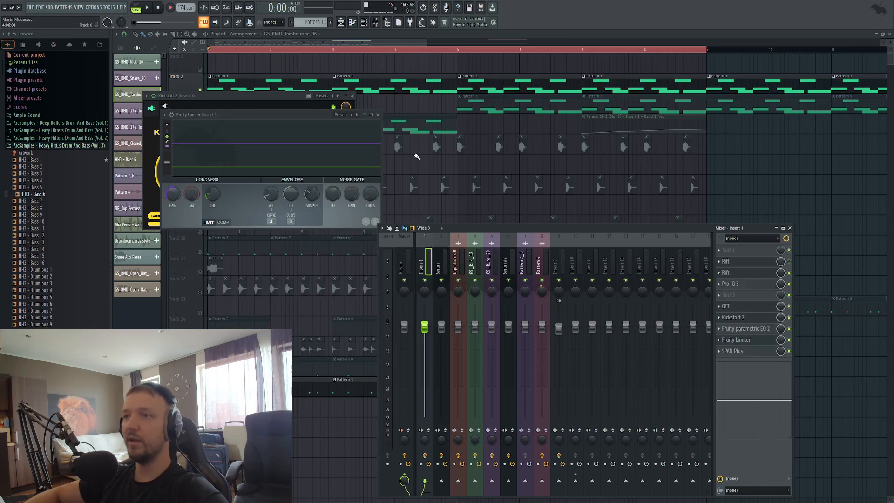
Step: Close the plugin and mixer windows, solo Track 4 in the playlist and play it
{"action": "key", "text": "F12"}
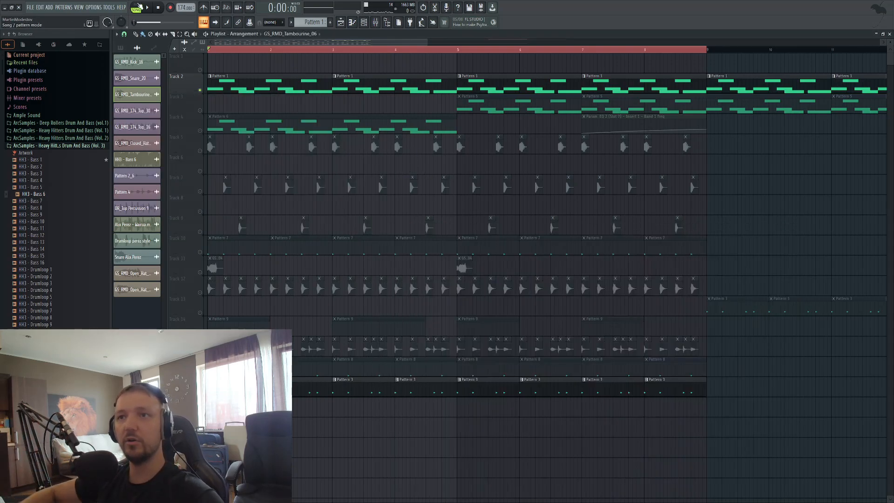
{"action": "left_click", "coordinate": [202, 114]}
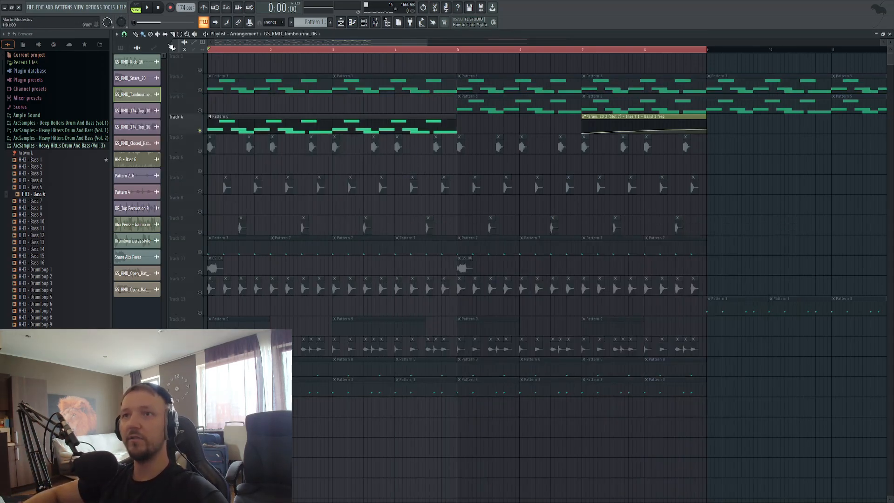
{"action": "key", "text": "space"}
Step: Open Pattern 6's notes and its Serum #3 instrument, and review the oscillators and FX rack during playback
{"action": "double_click", "coordinate": [378, 117]}
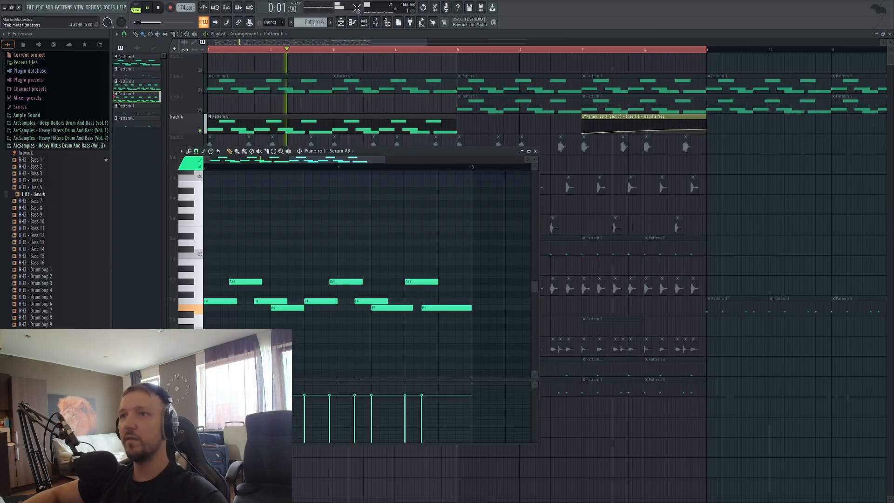
{"action": "key", "text": "F6"}
{"action": "left_click", "coordinate": [212, 151]}
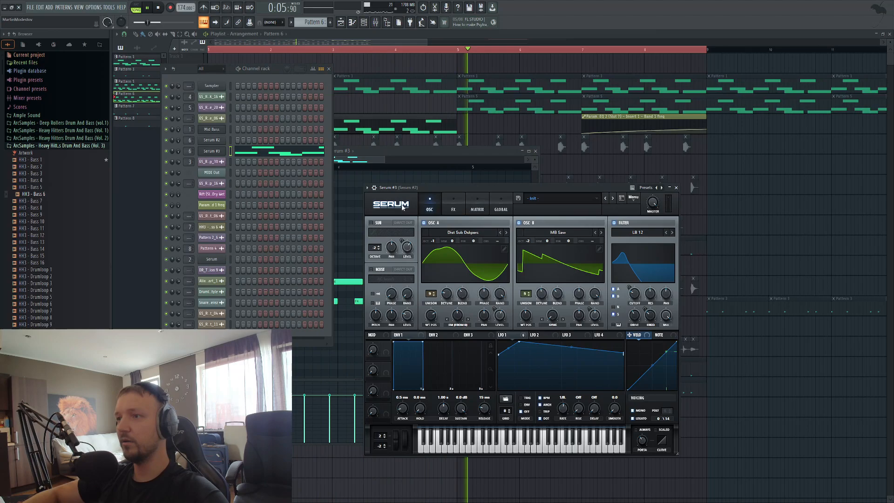
{"action": "key", "text": "space"}
{"action": "key", "text": "space"}
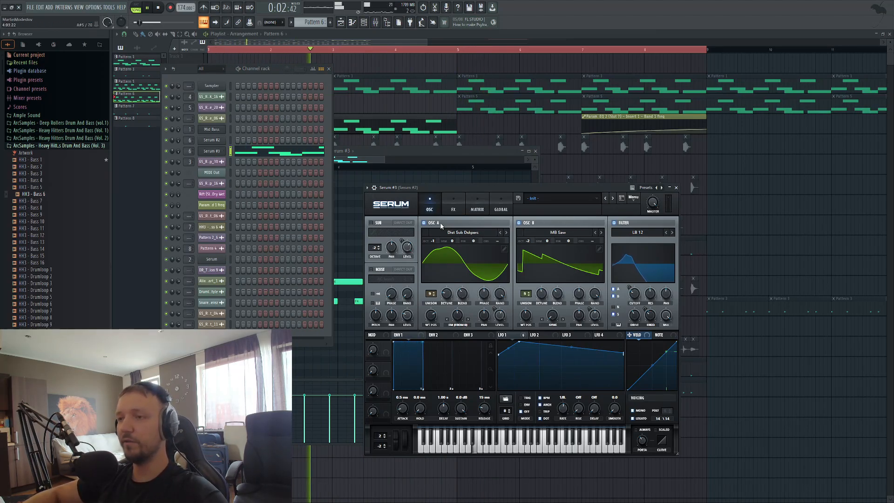
{"action": "left_click", "coordinate": [448, 209]}
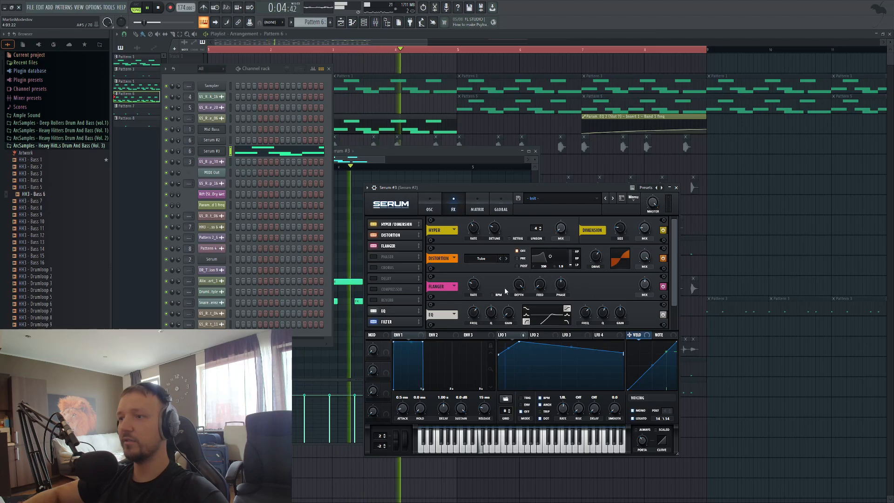
{"action": "key", "text": "space"}
Step: Inspect ValhallaRoom on the Serum #2 insert and toggle it during playback to compare the sound
{"action": "left_click", "coordinate": [377, 24]}
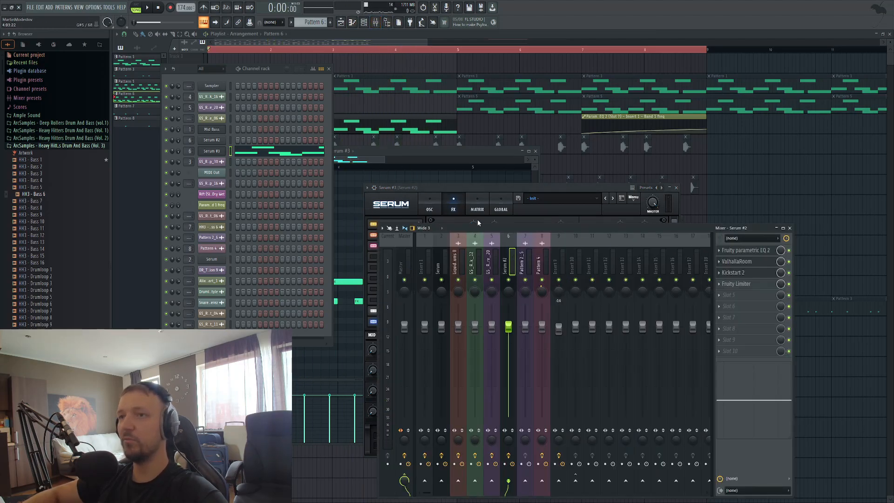
{"action": "left_click", "coordinate": [754, 262]}
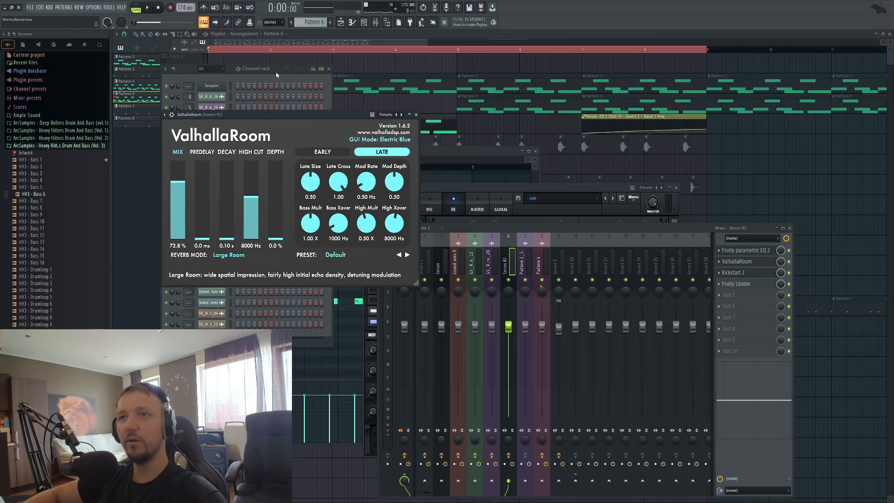
{"action": "left_click", "coordinate": [276, 72]}
{"action": "key", "text": "space"}
{"action": "left_click", "coordinate": [792, 266]}
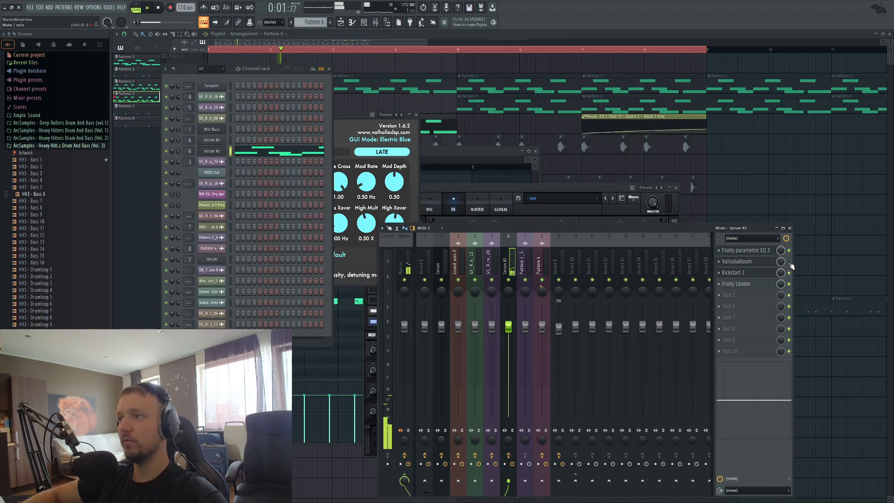
{"action": "key", "text": "F12"}
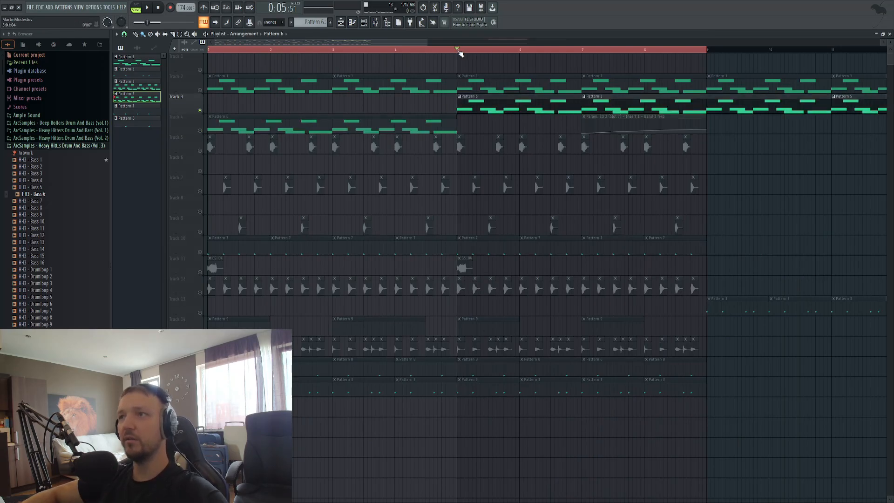
Step: Check Pattern 6's notes and play Track 3 with and without Track 4 to compare the two bass layers
{"action": "double_click", "coordinate": [228, 122]}
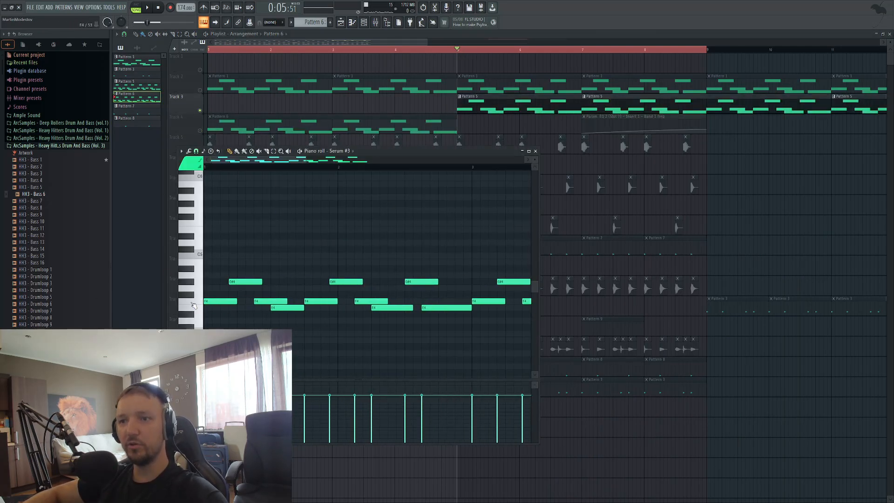
{"action": "right_click", "coordinate": [679, 170]}
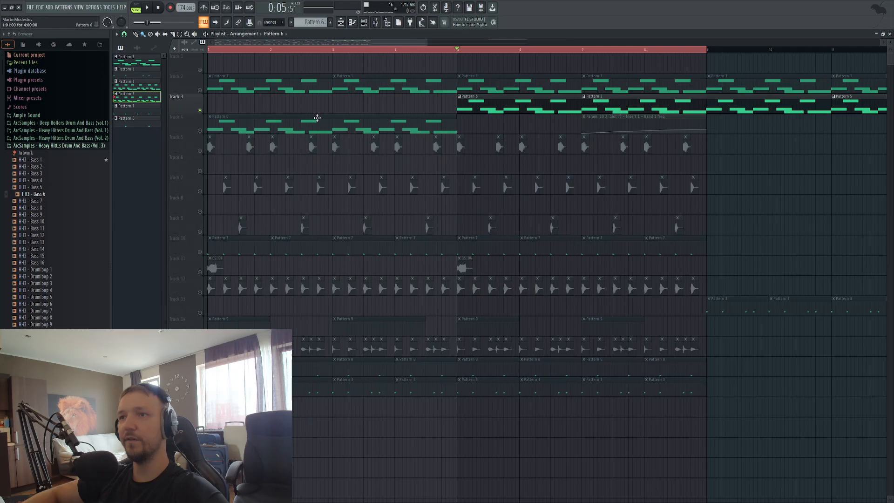
{"action": "right_click", "coordinate": [201, 111]}
{"action": "right_click", "coordinate": [201, 110]}
{"action": "left_click", "coordinate": [200, 131]}
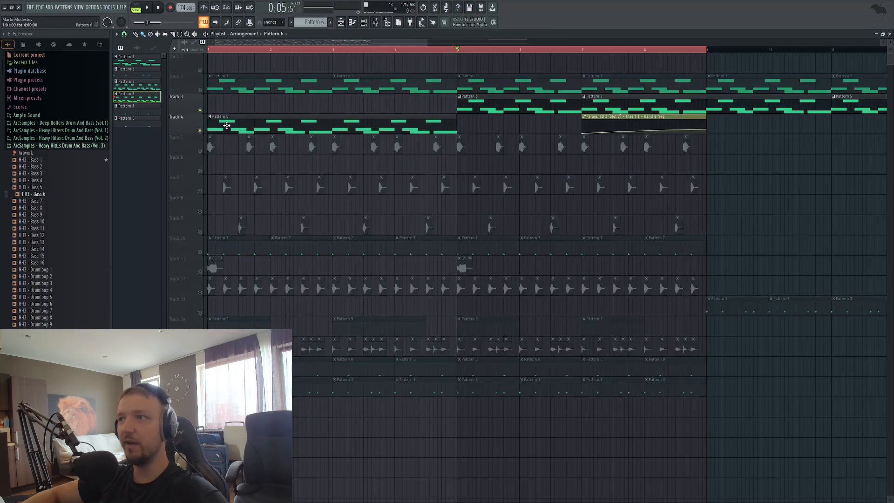
{"action": "key", "text": "space"}
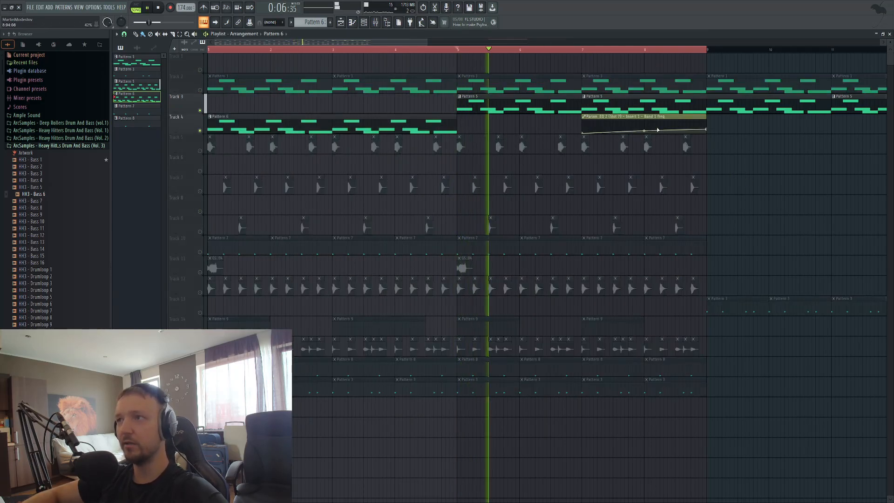
{"action": "left_click", "coordinate": [200, 131]}
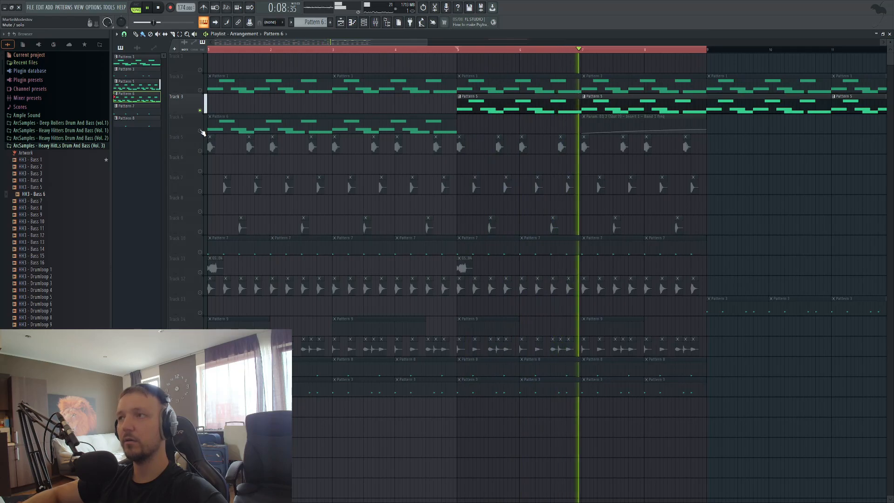
{"action": "key", "text": "space"}
Step: Open Pattern 5's notes and its Serum #2 instrument
{"action": "left_click", "coordinate": [604, 102]}
{"action": "double_click", "coordinate": [604, 101]}
{"action": "left_click", "coordinate": [365, 24]}
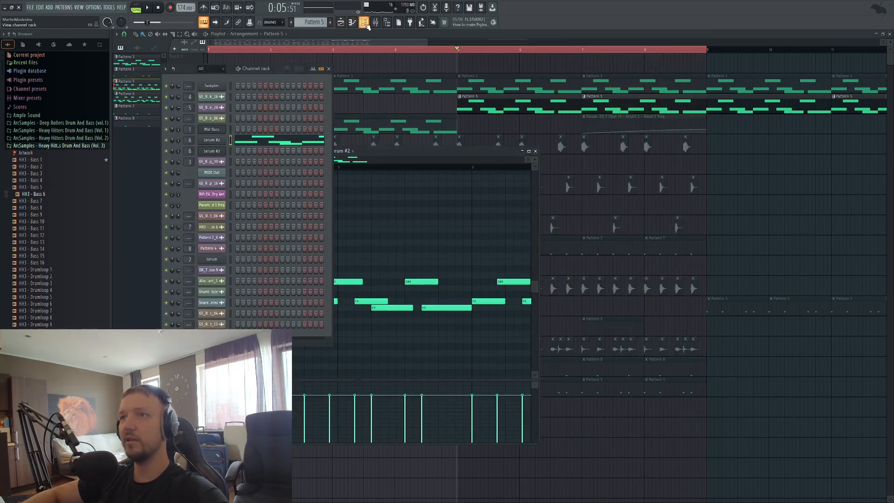
{"action": "left_click", "coordinate": [210, 141]}
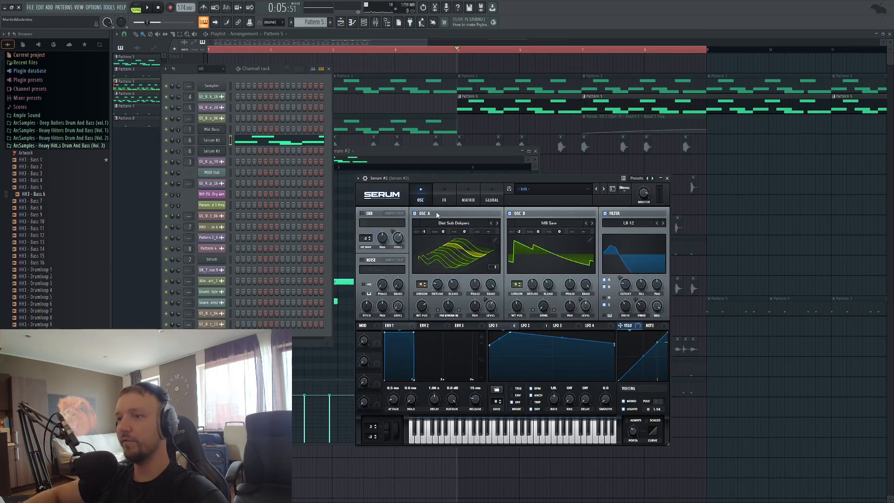
Step: Compare Serum #2 with its EQ and Filter effects off and on while playing notes, and view Oscillator A's waveform in 2D
{"action": "left_click", "coordinate": [445, 198]}
{"action": "key", "text": "v"}
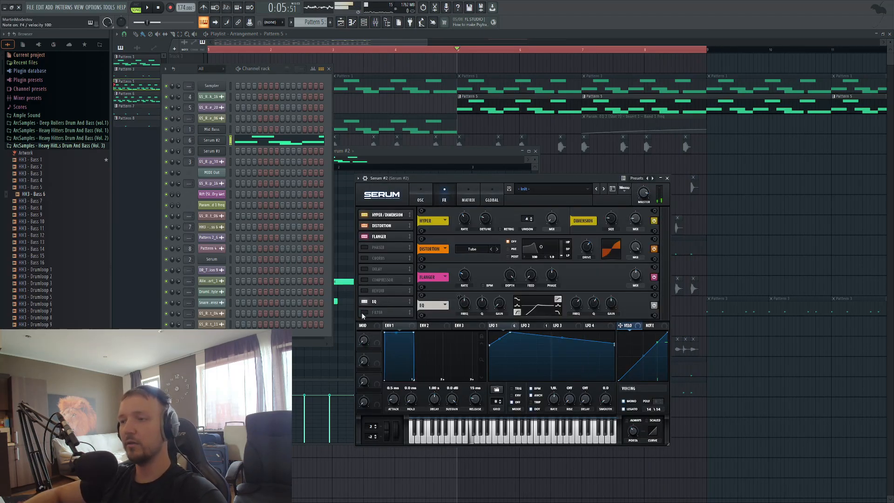
{"action": "left_click", "coordinate": [365, 304]}
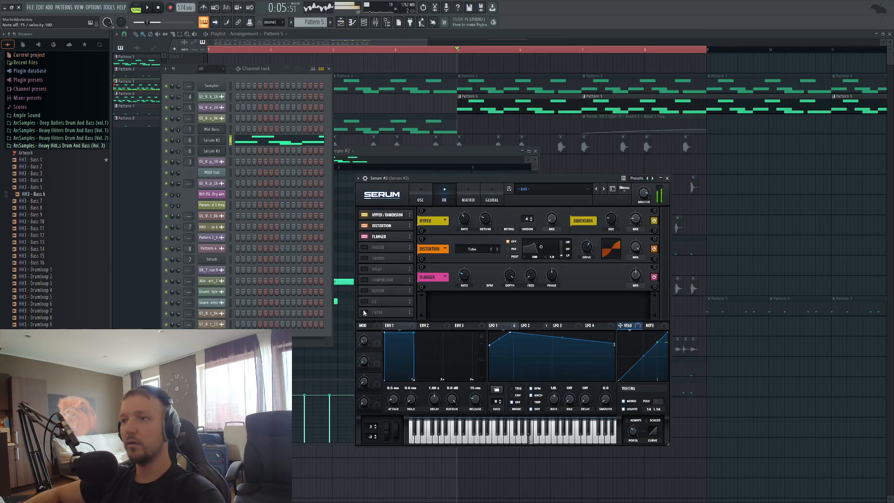
{"action": "left_click", "coordinate": [364, 312]}
{"action": "left_click", "coordinate": [366, 301]}
{"action": "left_click", "coordinate": [422, 200]}
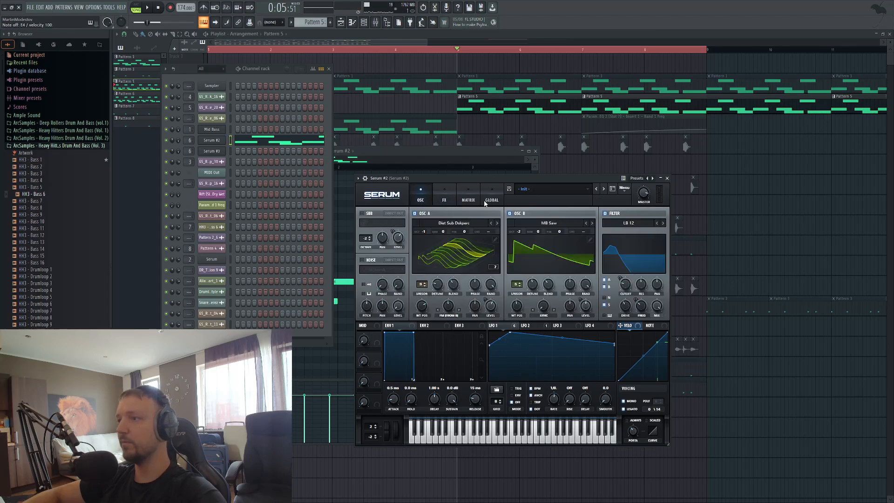
{"action": "left_click", "coordinate": [436, 251]}
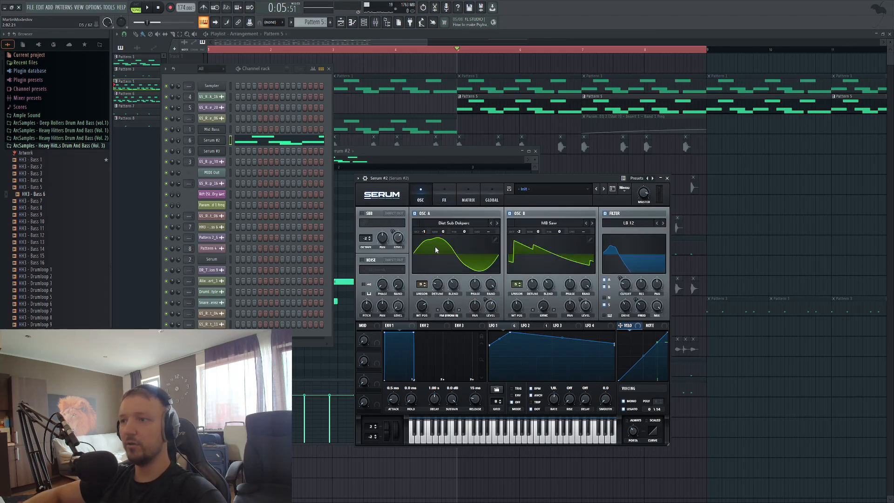
Step: Audition Serum #2 with ValhallaRoom bypassed and re-enabled on its insert, and review the reverb settings and Serum FX rack
{"action": "left_click", "coordinate": [375, 22]}
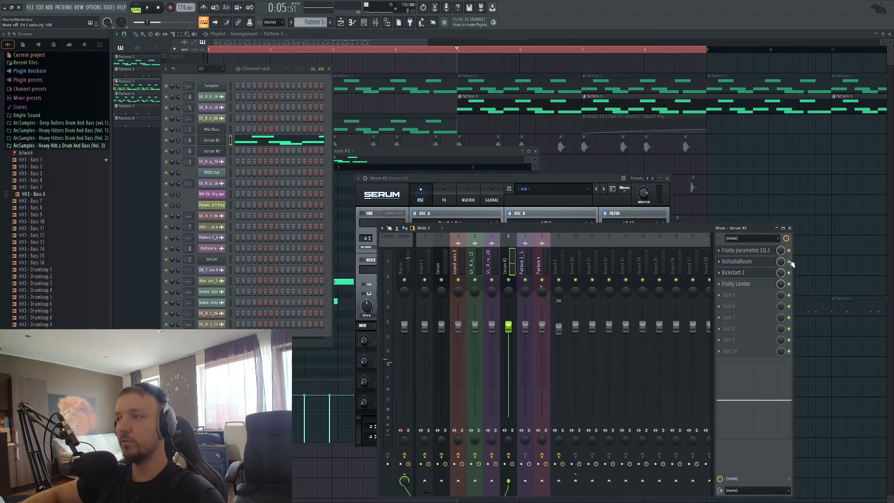
{"action": "key", "text": "c"}
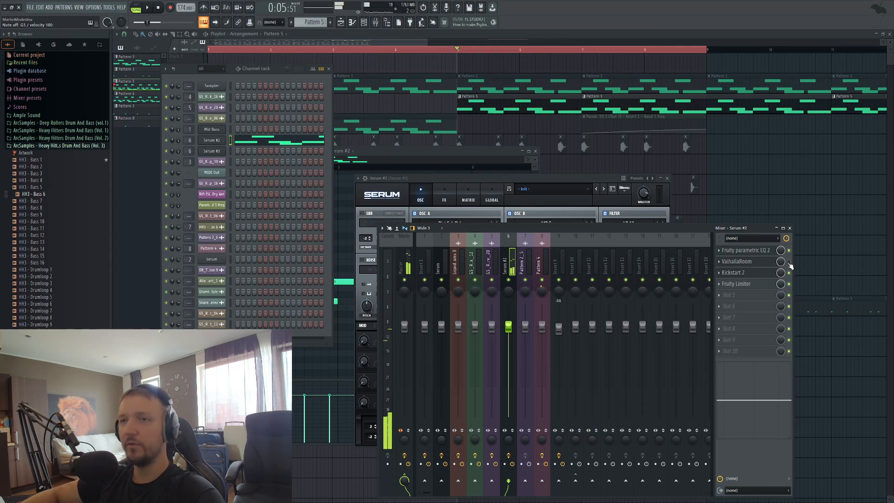
{"action": "left_click", "coordinate": [438, 200]}
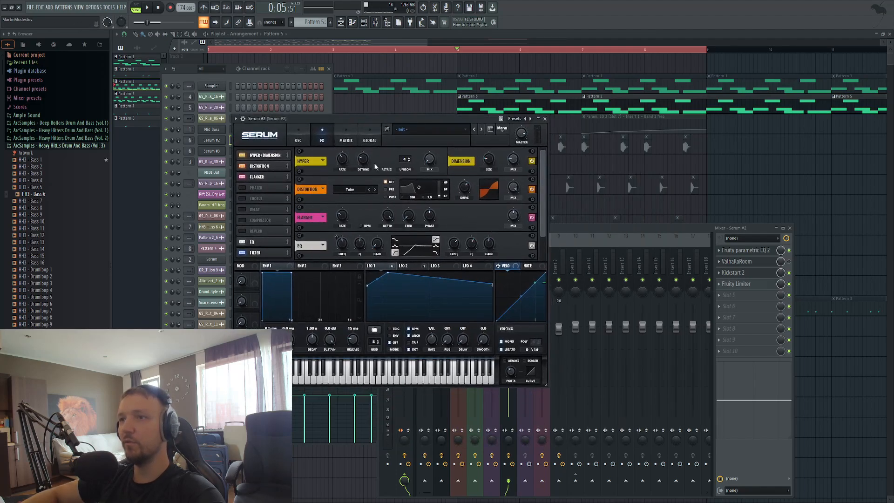
{"action": "left_click", "coordinate": [786, 262]}
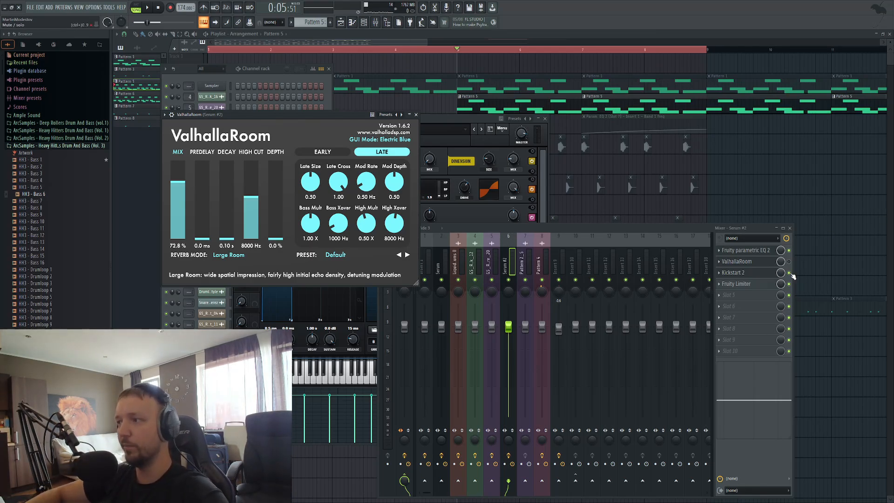
{"action": "left_click", "coordinate": [789, 262]}
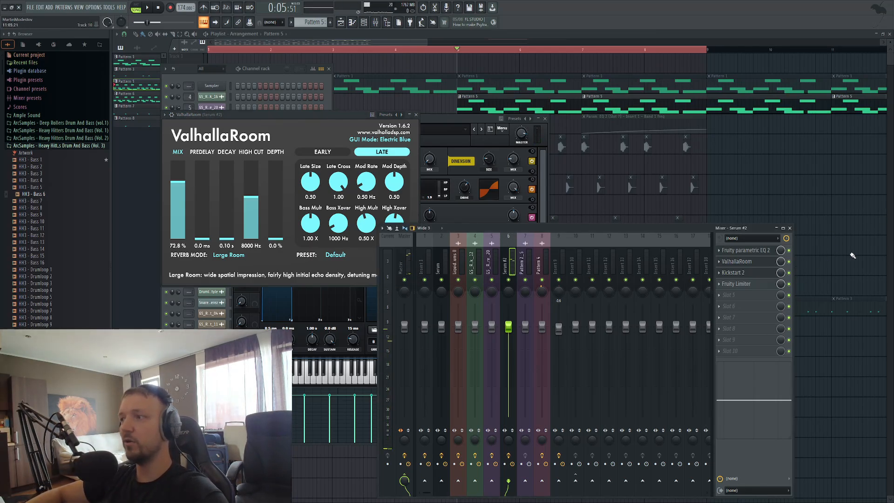
Step: Close the open windows, unmute Tracks 2 and 4, and play the bass layers together
{"action": "key", "text": "F12"}
{"action": "key", "text": "space"}
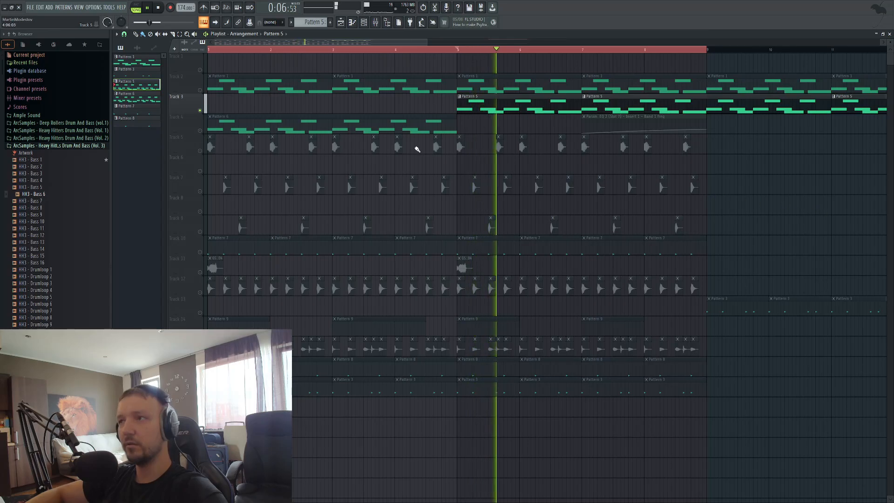
{"action": "left_click", "coordinate": [200, 90]}
{"action": "left_click", "coordinate": [200, 131]}
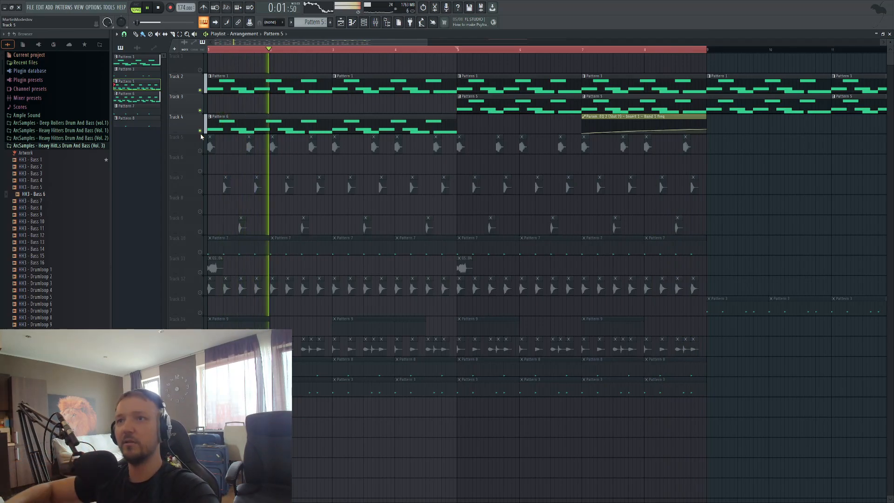
{"action": "key", "text": "space"}
Step: Add a 12 dB/oct low-cut band on the side signal in Insert 1's Pro-Q 3 and raise its cutoff frequency
{"action": "key", "text": "F9"}
{"action": "left_click", "coordinate": [423, 265]}
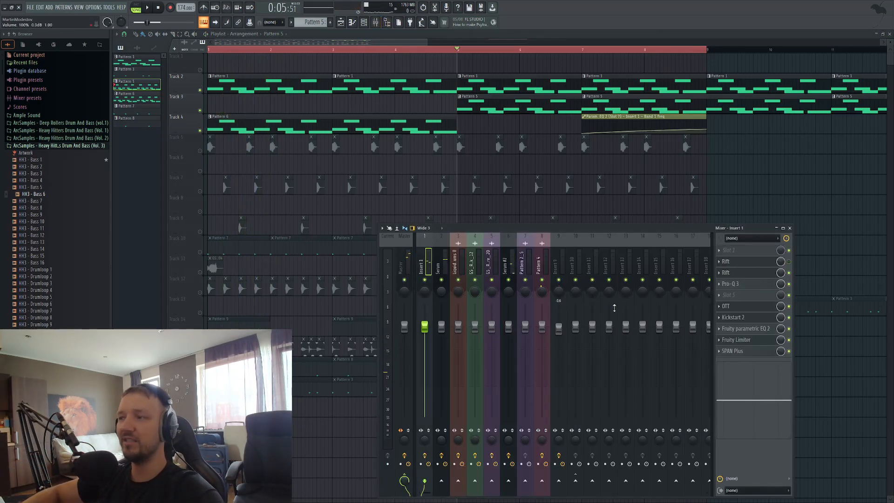
{"action": "left_click", "coordinate": [744, 285]}
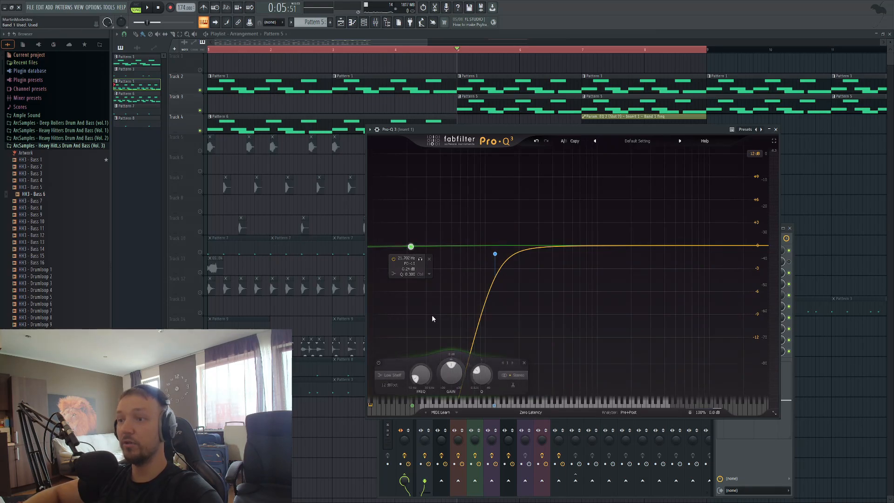
{"action": "left_click", "coordinate": [379, 246]}
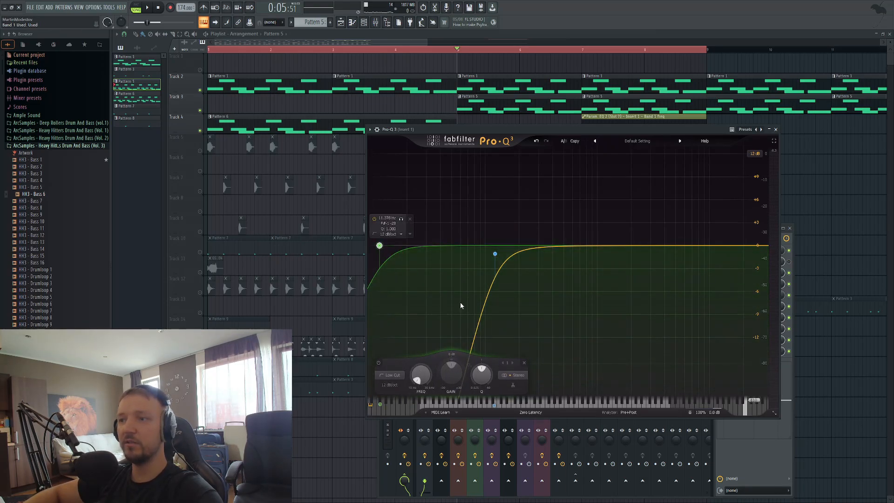
{"action": "left_click_drag", "start_coordinate": [379, 245], "coordinate": [409, 247]}
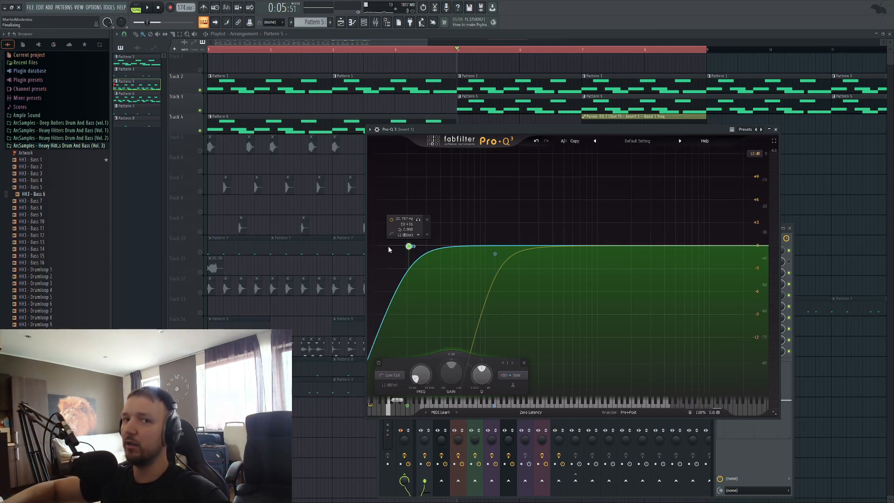
{"action": "left_click_drag", "start_coordinate": [412, 248], "coordinate": [600, 267]}
Step: Play the full arrangement with all tracks unmuted and check the Insert 1 effects chain in the mixer
{"action": "key", "text": "space"}
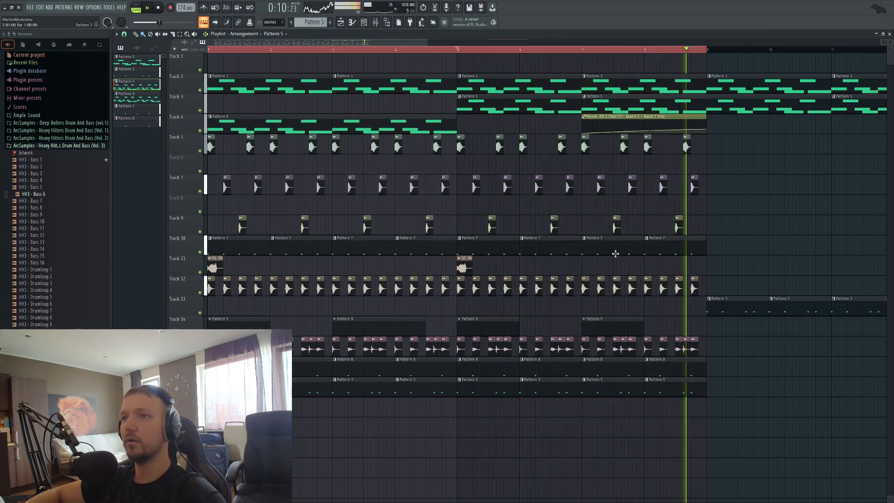
{"action": "key", "text": "space"}
{"action": "key", "text": "F9"}
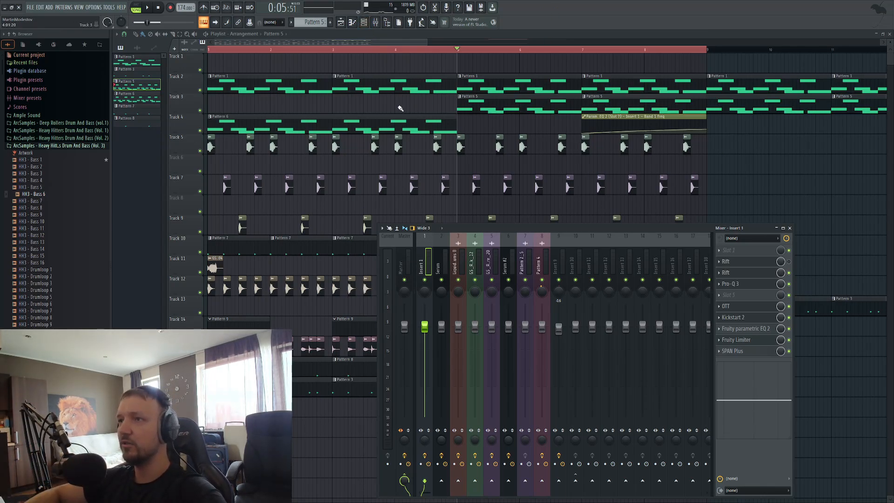
{"action": "key", "text": "F9"}
Step: Copy all of Pattern 5's Serum #2 notes from the piano roll
{"action": "key", "text": "F7"}
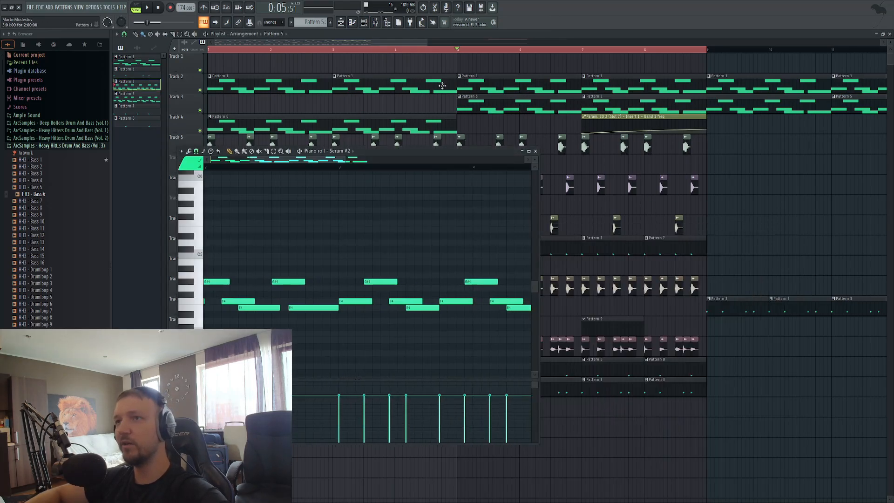
{"action": "key", "text": "F6"}
{"action": "left_click", "coordinate": [419, 253]}
{"action": "key", "text": "ctrl+a"}
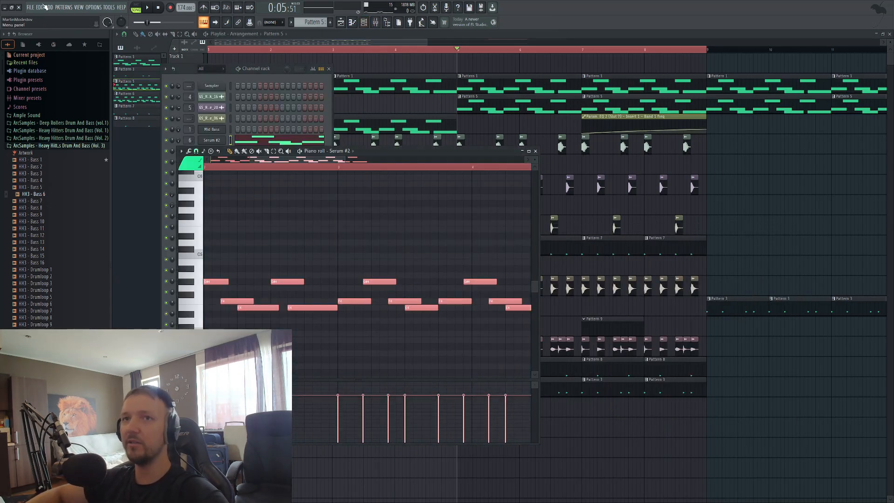
Step: Add a new Serum instrument and paste the copied bass notes into its piano roll in Pattern 9
{"action": "left_click", "coordinate": [75, 261]}
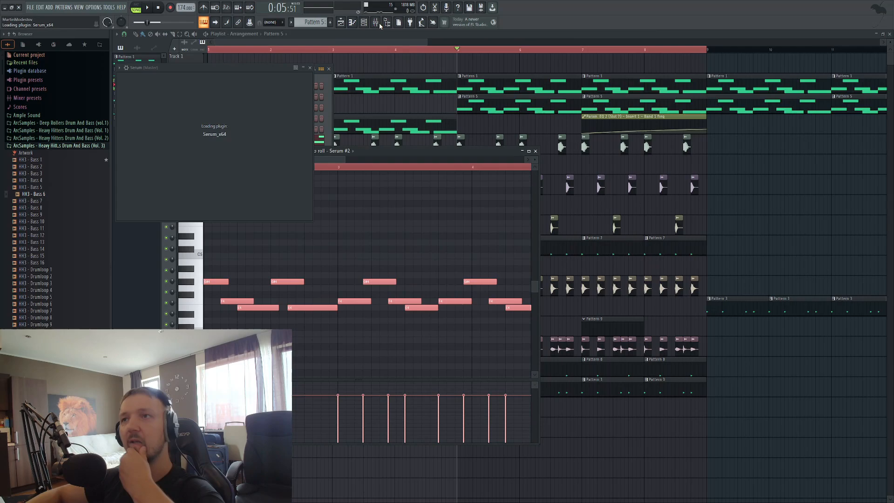
{"action": "scroll", "coordinate": [311, 22], "scroll_direction": "down", "scroll_amount": 2}
{"action": "left_click", "coordinate": [363, 23]}
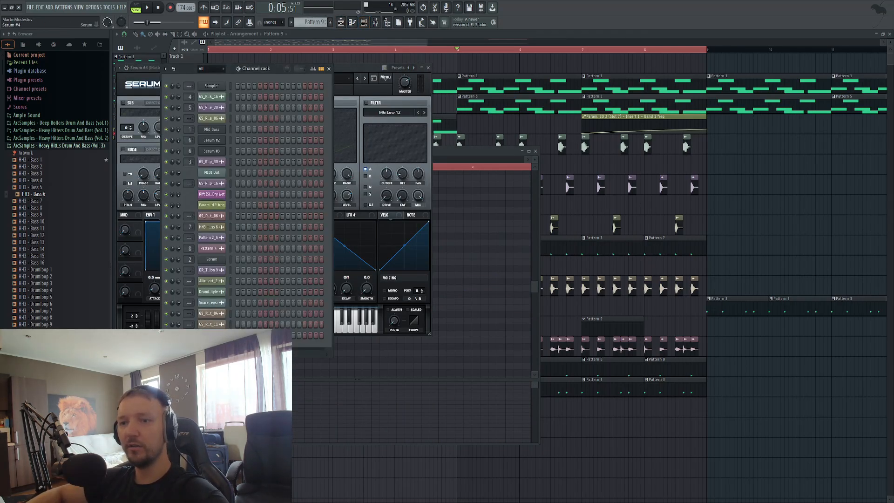
{"action": "left_click", "coordinate": [352, 23]}
{"action": "key", "text": "ctrl+v"}
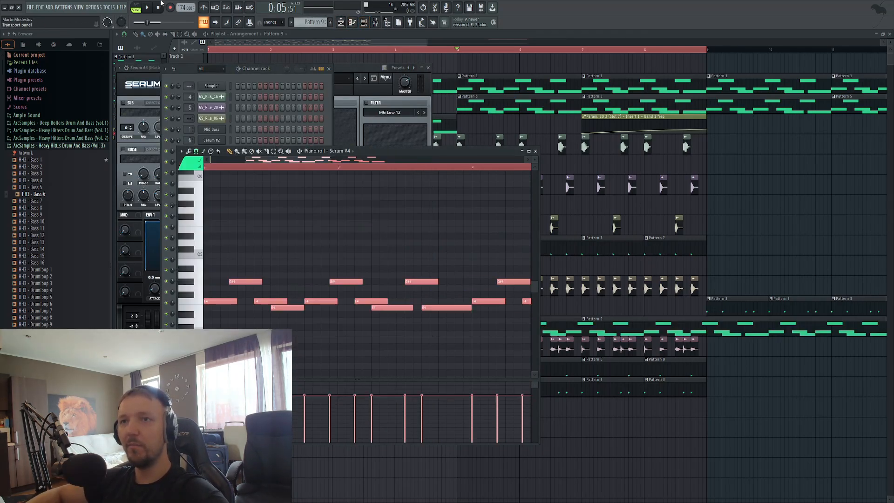
Step: Switch playback to pattern mode, shift the pasted notes to the start of Pattern 9 and play them
{"action": "left_click", "coordinate": [136, 8]}
{"action": "scroll", "coordinate": [351, 224], "scroll_direction": "down", "scroll_amount": 4}
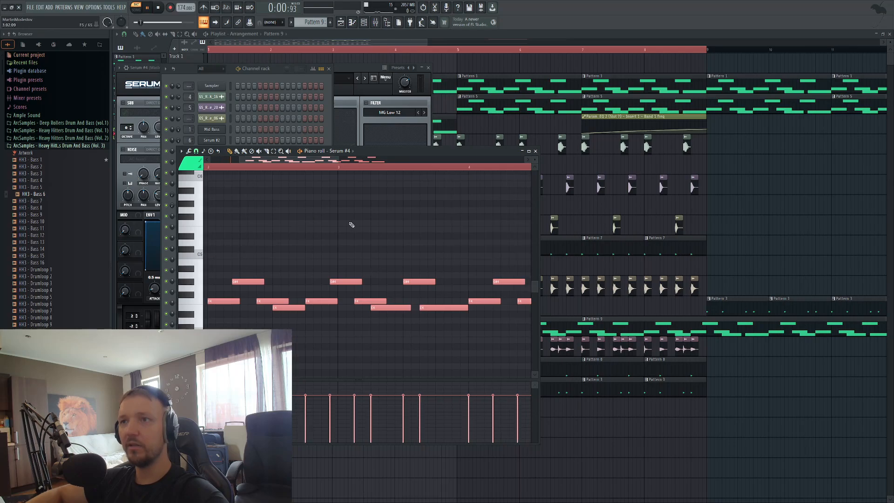
{"action": "key", "text": "space"}
{"action": "left_click_drag", "start_coordinate": [252, 302], "coordinate": [210, 301]}
{"action": "key", "text": "space"}
{"action": "key", "text": "space"}
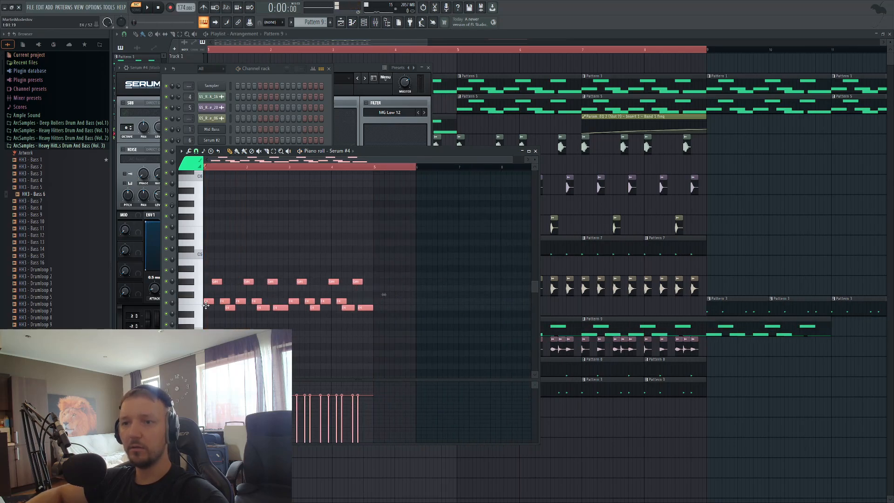
{"action": "key", "text": "space"}
Step: Set Serum #4 to mono with legato and its portamento time to 219 ms
{"action": "left_click", "coordinate": [270, 76]}
{"action": "left_click", "coordinate": [211, 336]}
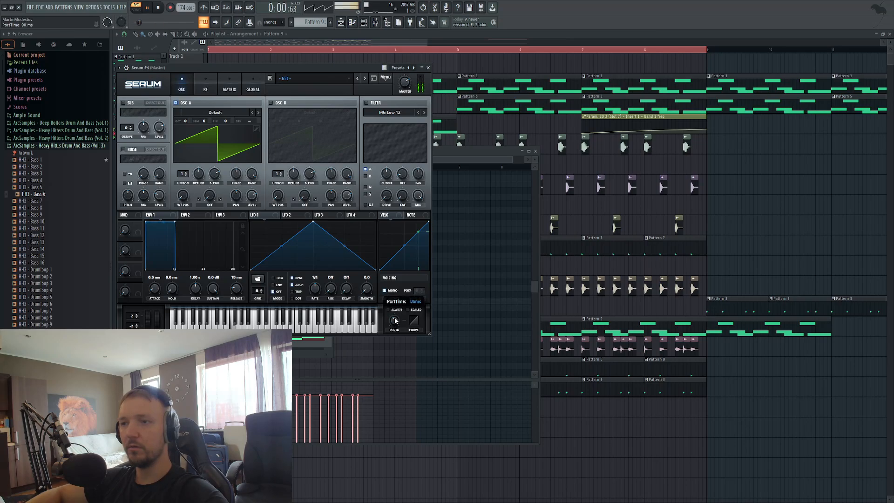
{"action": "left_click_drag", "start_coordinate": [394, 322], "coordinate": [176, 157]}
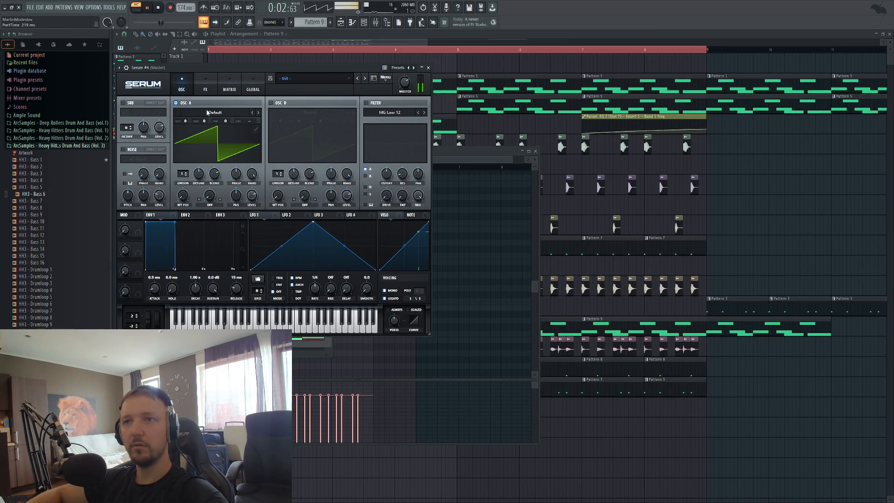
Step: Load the Dist C2 wavetable into Serum #4's Oscillator A and set its octave to -1
{"action": "left_click", "coordinate": [229, 225]}
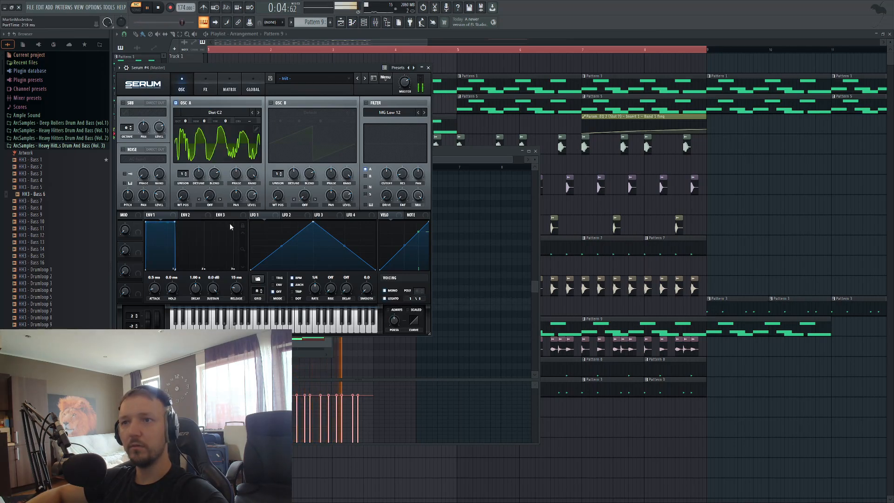
{"action": "left_click_drag", "start_coordinate": [185, 121], "coordinate": [185, 133]}
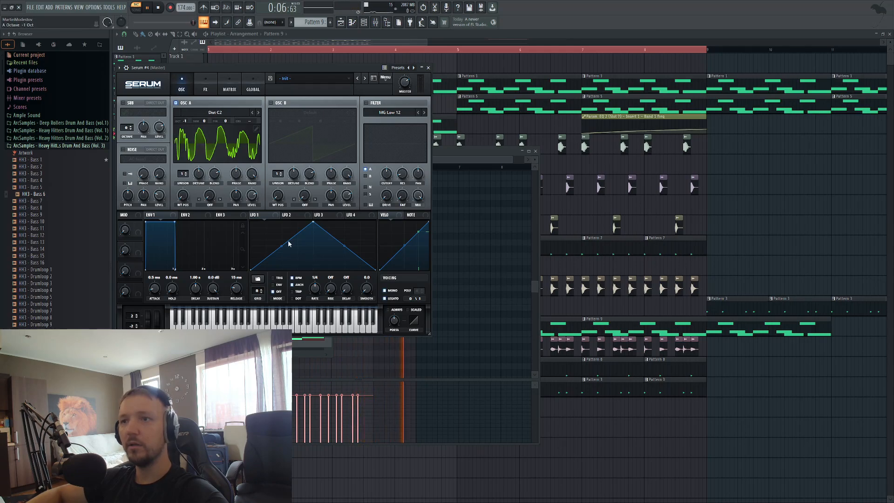
Step: Shape LFO 1 into a falling ramp, enable the MG Low 12 filter and modulate its cutoff with LFO 1
{"action": "key", "text": "space"}
{"action": "left_click_drag", "start_coordinate": [319, 231], "coordinate": [257, 214]}
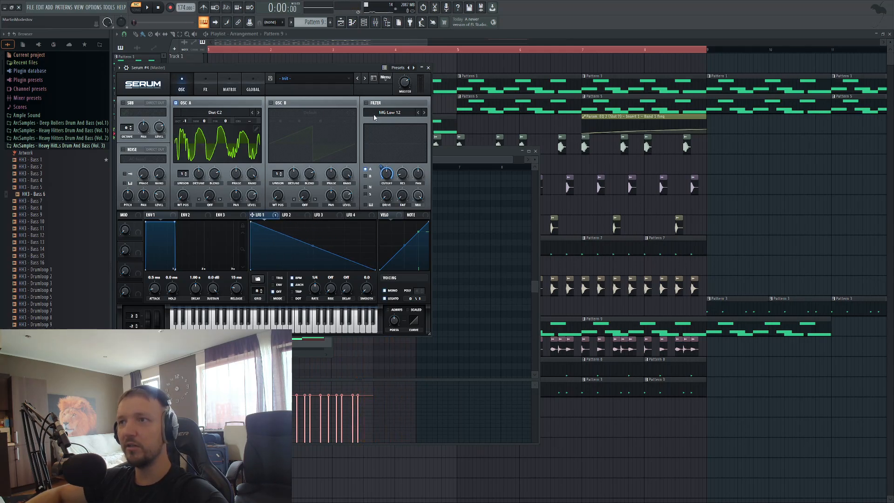
{"action": "left_click", "coordinate": [366, 103]}
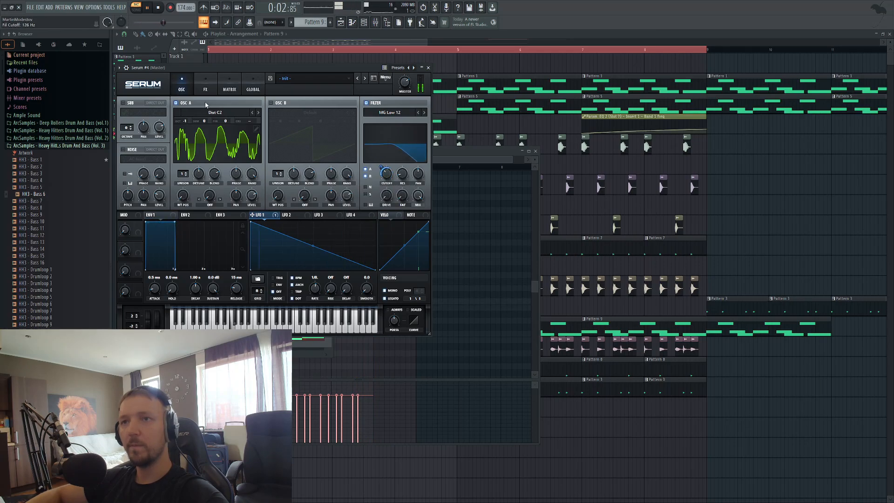
Step: Set Oscillator A to 16 unison voices, adjust its detune and blend, and set its octave to 0
{"action": "left_click", "coordinate": [205, 86]}
{"action": "left_click", "coordinate": [182, 86]}
{"action": "left_click_drag", "start_coordinate": [182, 173], "coordinate": [209, 140]}
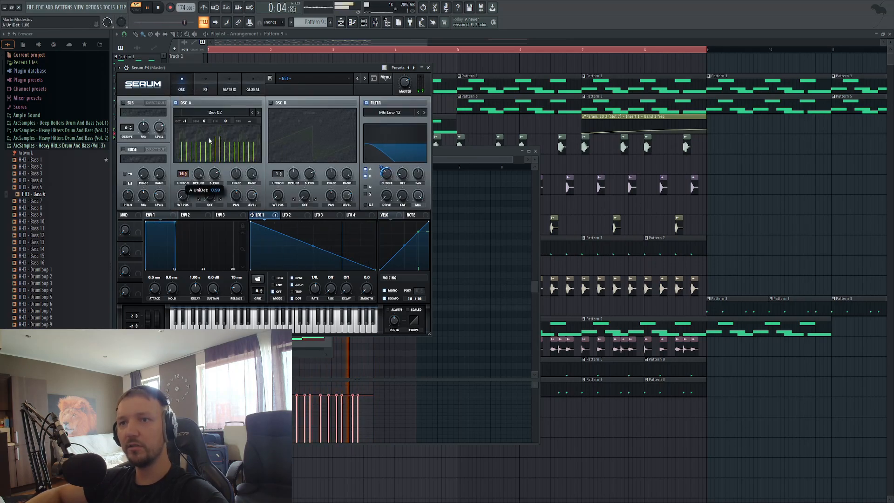
{"action": "left_click_drag", "start_coordinate": [215, 175], "coordinate": [226, 142]}
{"action": "left_click_drag", "start_coordinate": [185, 122], "coordinate": [190, 115]}
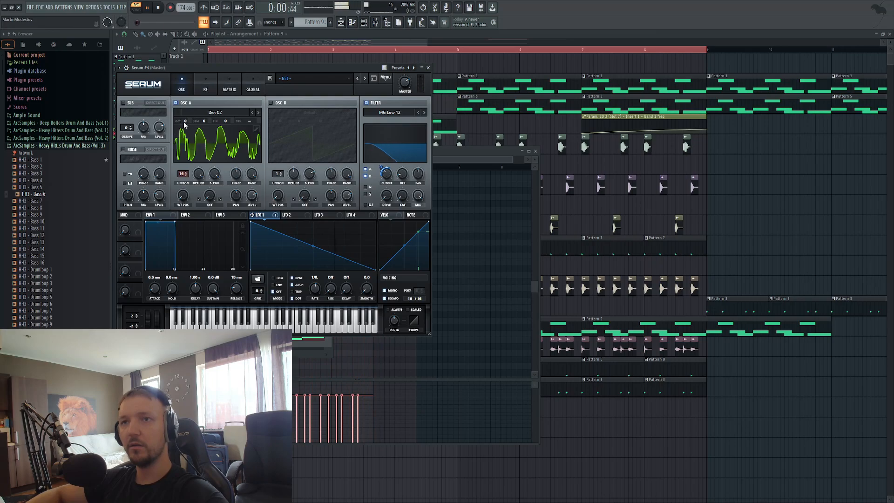
Step: Enable Oscillator B with the MB Saw wavetable at octave +1, using 9 unison voices with adjusted detune and blend
{"action": "left_click", "coordinate": [277, 105]}
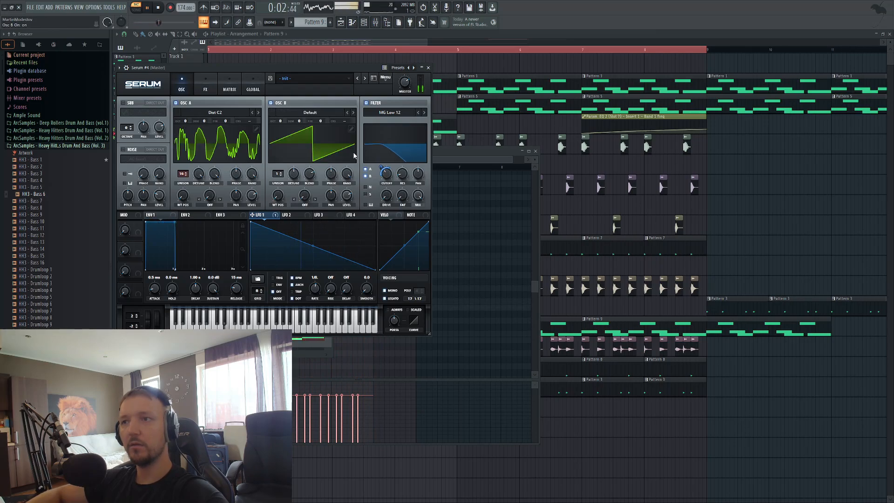
{"action": "left_click_drag", "start_coordinate": [278, 174], "coordinate": [284, 116]}
{"action": "left_click_drag", "start_coordinate": [294, 174], "coordinate": [299, 135]}
{"action": "left_click_drag", "start_coordinate": [310, 175], "coordinate": [280, 116]}
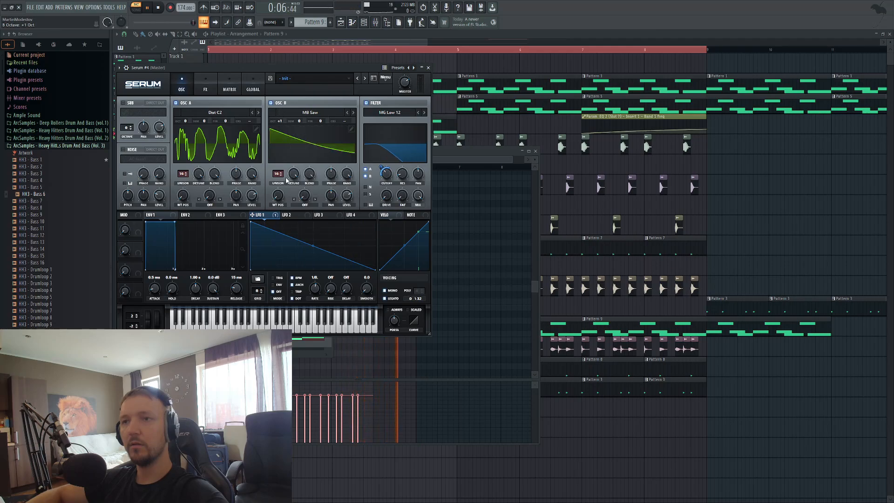
{"action": "left_click_drag", "start_coordinate": [277, 177], "coordinate": [278, 198]}
{"action": "left_click_drag", "start_coordinate": [293, 175], "coordinate": [308, 185]}
Step: Add Tube distortion at 77% drive and an EQ with a low-cut band to Serum #4's effects
{"action": "left_click", "coordinate": [205, 86]}
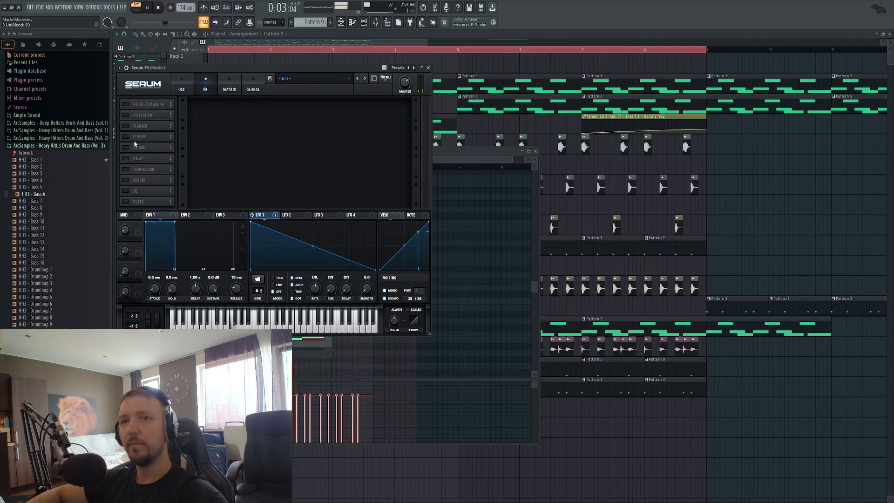
{"action": "left_click", "coordinate": [124, 115]}
{"action": "left_click_drag", "start_coordinate": [349, 110], "coordinate": [354, 78]}
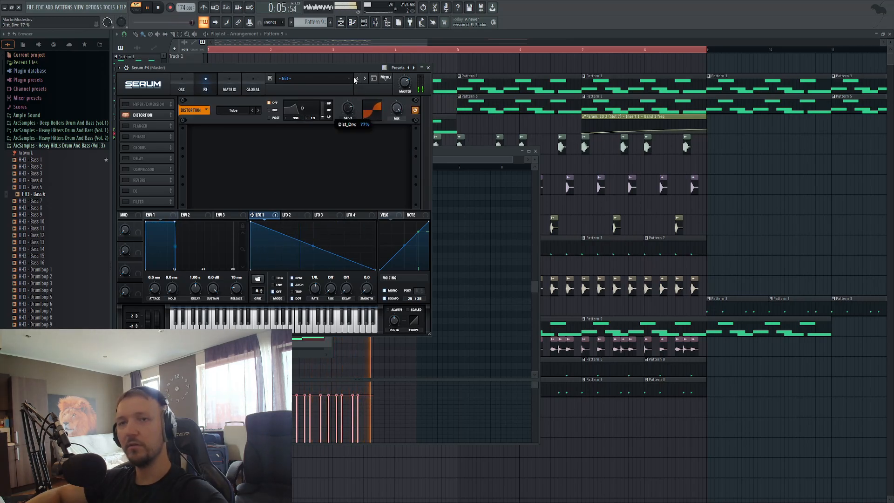
{"action": "left_click", "coordinate": [125, 191]}
{"action": "key", "text": "space"}
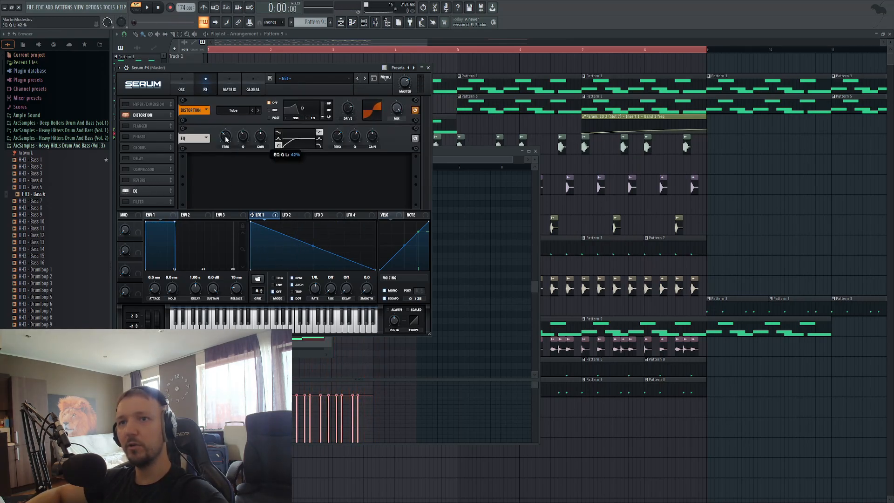
Step: Add a multiband compressor to Serum #4's effects, raising its gain and adjusting its threshold
{"action": "left_click", "coordinate": [136, 170]}
{"action": "left_click_drag", "start_coordinate": [303, 142], "coordinate": [325, 149]}
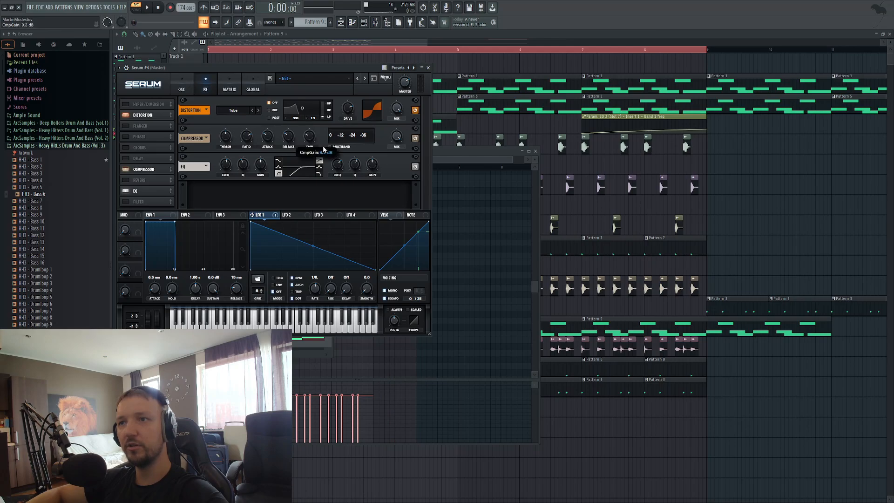
{"action": "left_click", "coordinate": [330, 147]}
{"action": "left_click_drag", "start_coordinate": [226, 136], "coordinate": [226, 138]}
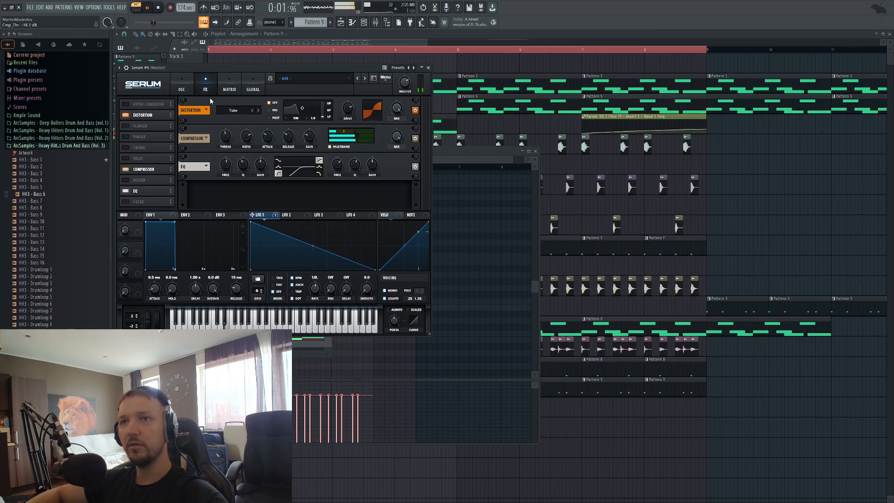
Step: Move LFO 1's peak slightly after its start for a short attack, fine-tune the filter cutoff and play the pattern
{"action": "left_click", "coordinate": [182, 87]}
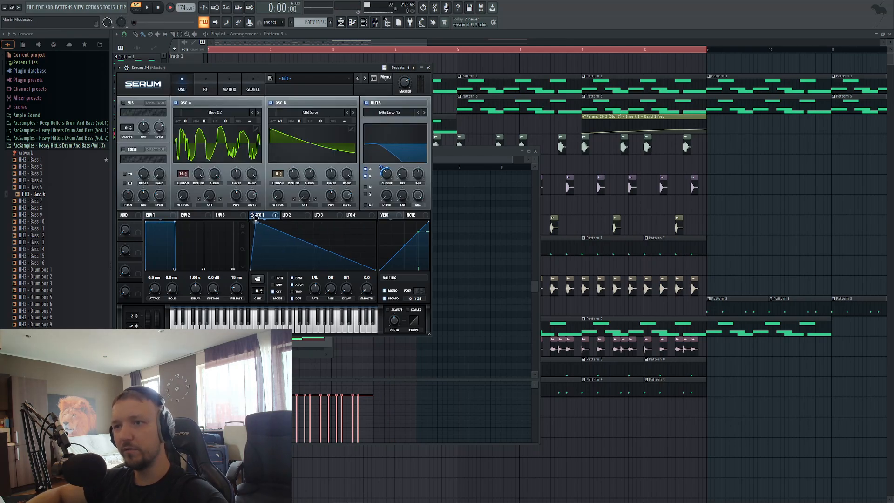
{"action": "left_click_drag", "start_coordinate": [386, 178], "coordinate": [388, 169]}
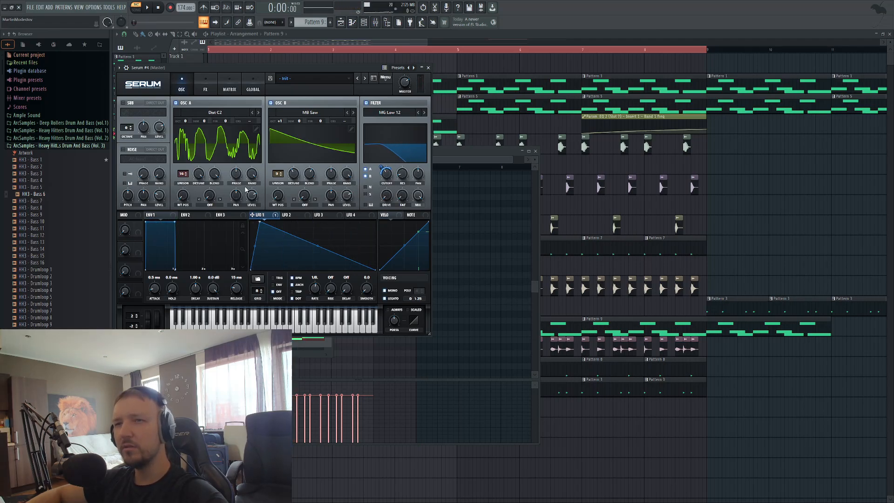
{"action": "key", "text": "space"}
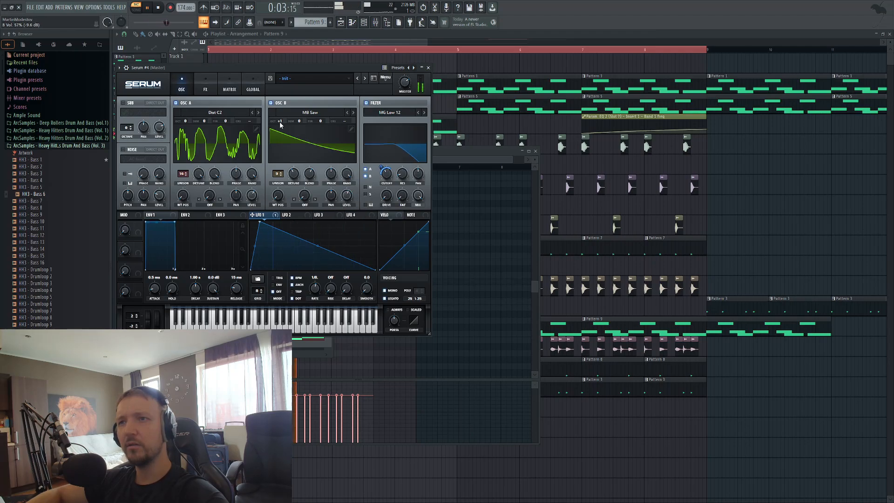
Step: Adjust Oscillator B's level and switch Oscillator B off to hear Oscillator A alone
{"action": "left_click_drag", "start_coordinate": [345, 204], "coordinate": [347, 195]}
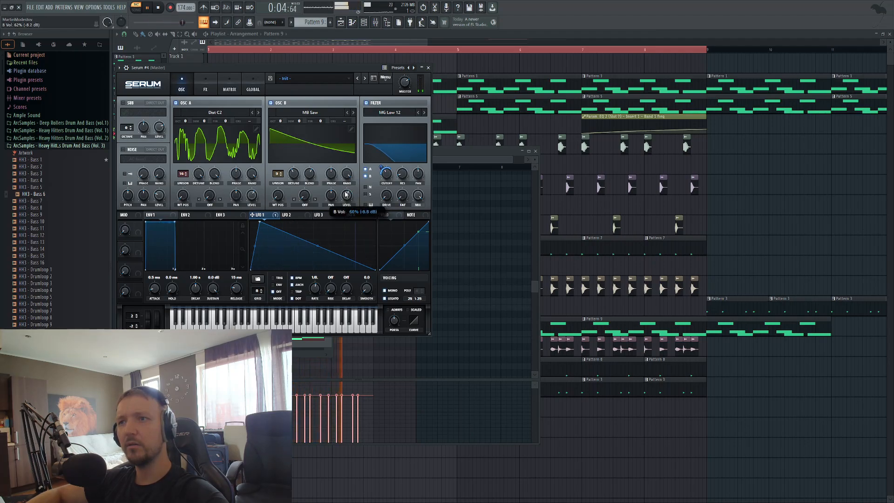
{"action": "left_click", "coordinate": [270, 102]}
{"action": "key", "text": "space"}
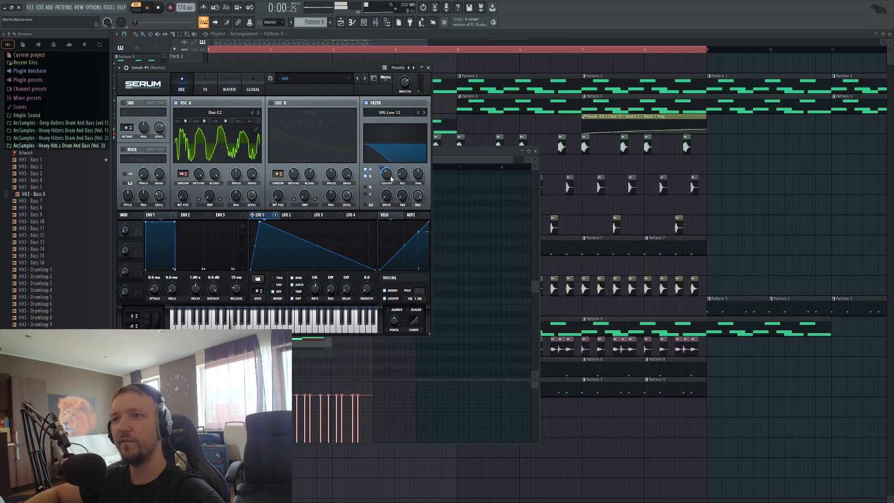
Step: Add a Hall reverb to Serum #4's effects and show LFO 2
{"action": "left_click", "coordinate": [205, 86]}
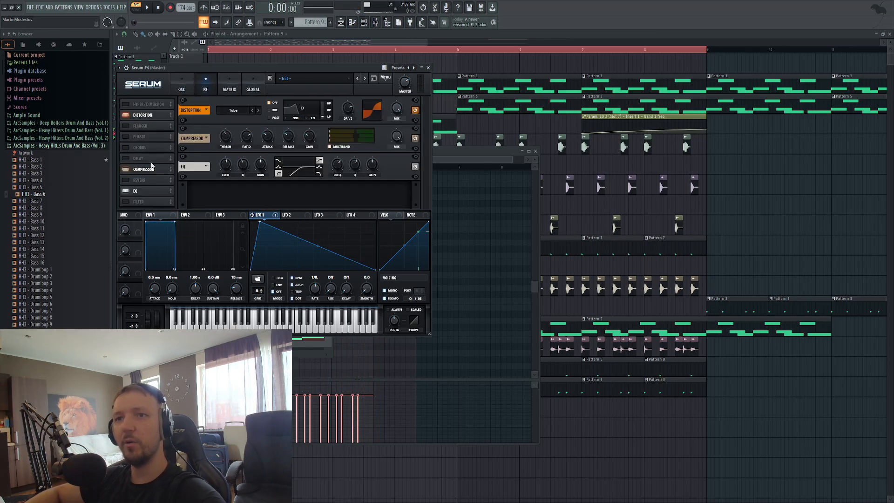
{"action": "left_click", "coordinate": [126, 181]}
{"action": "left_click", "coordinate": [289, 215]}
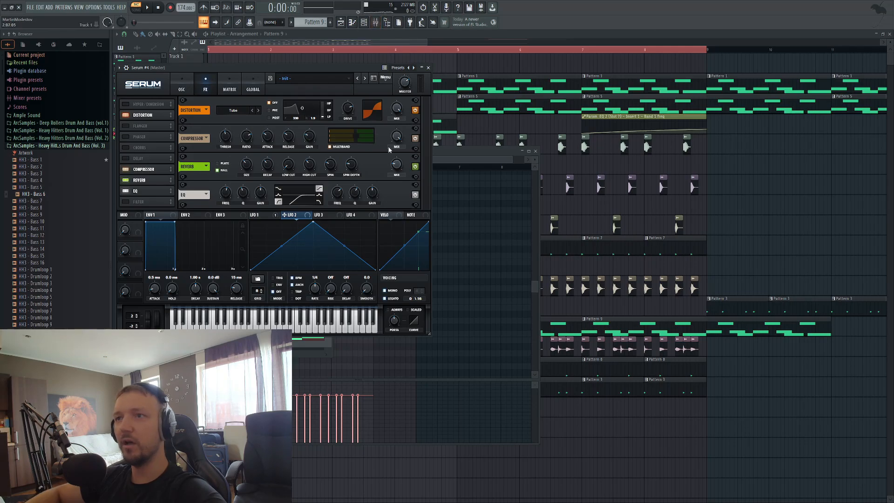
Step: Add an MG Low 24 filter effect to Serum #4 and modulate its cutoff with a rising-ramp LFO 2 at 2 bar
{"action": "left_click", "coordinate": [364, 22]}
{"action": "left_click", "coordinate": [210, 338]}
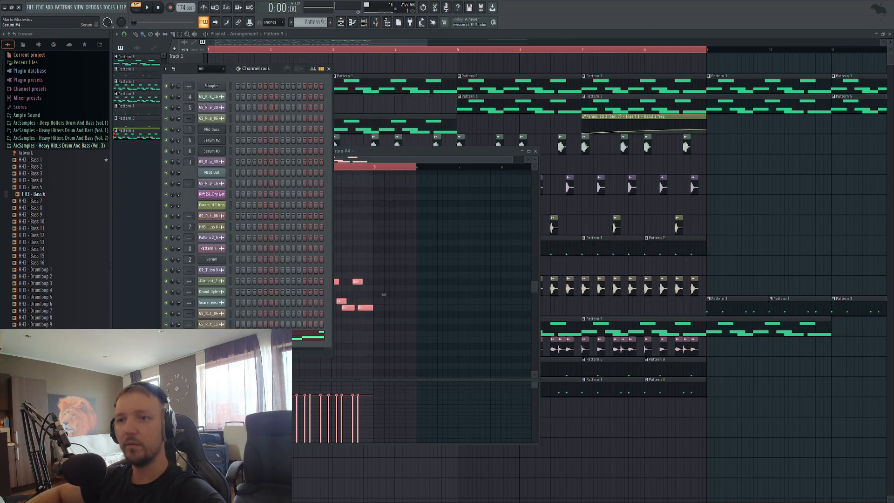
{"action": "left_click", "coordinate": [211, 338]}
{"action": "left_click", "coordinate": [263, 215]}
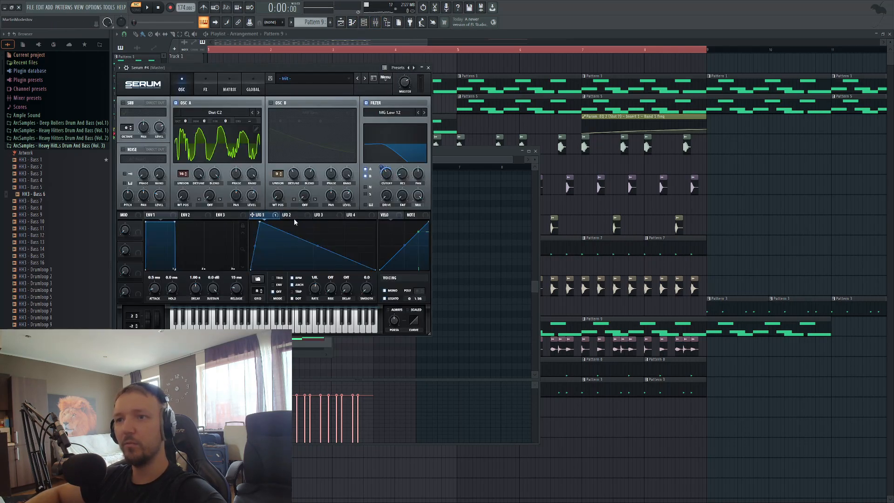
{"action": "left_click", "coordinate": [293, 215]}
{"action": "left_click", "coordinate": [205, 86]}
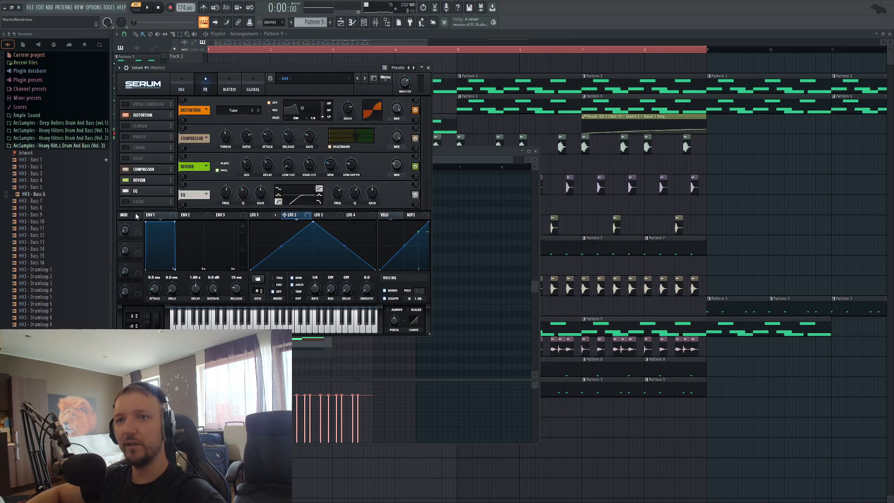
{"action": "scroll", "coordinate": [429, 168], "scroll_direction": "down", "scroll_amount": 1}
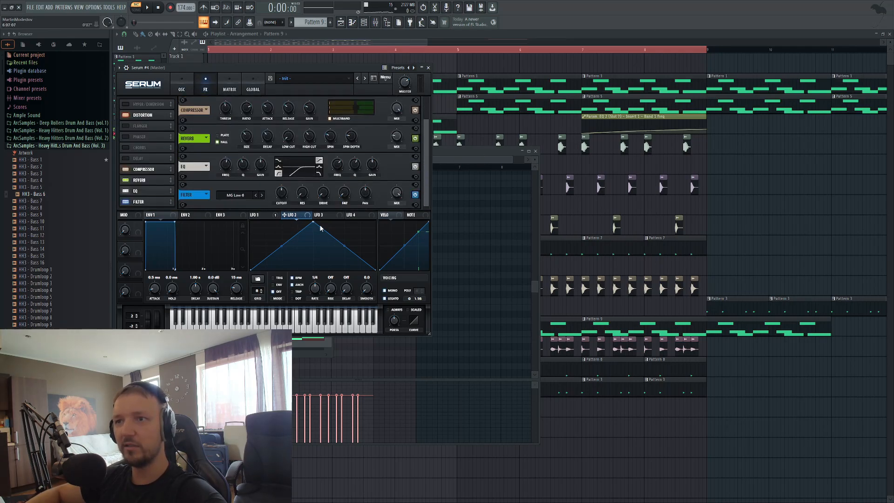
{"action": "left_click_drag", "start_coordinate": [320, 227], "coordinate": [375, 223]}
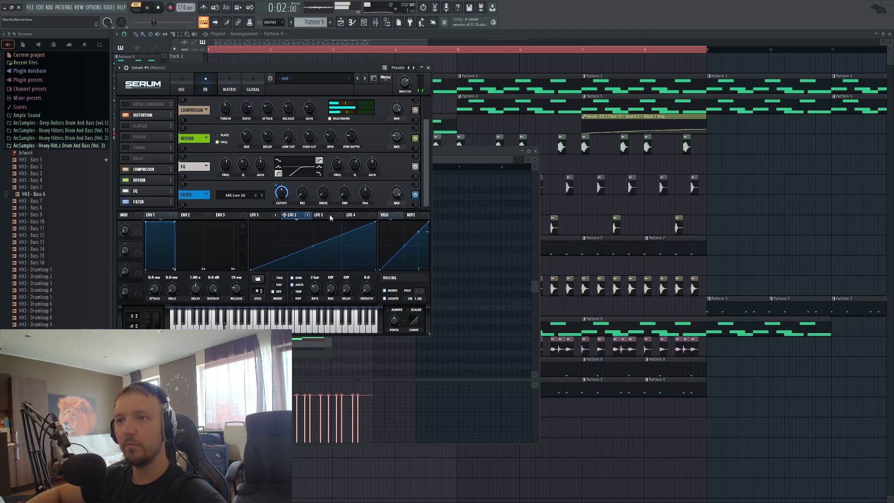
Step: Route Serum #4 to mixer track 11, name the track Serum #4 and load ValhallaRoom in its third slot
{"action": "left_click", "coordinate": [438, 273]}
{"action": "left_click_drag", "start_coordinate": [435, 247], "coordinate": [200, 319]}
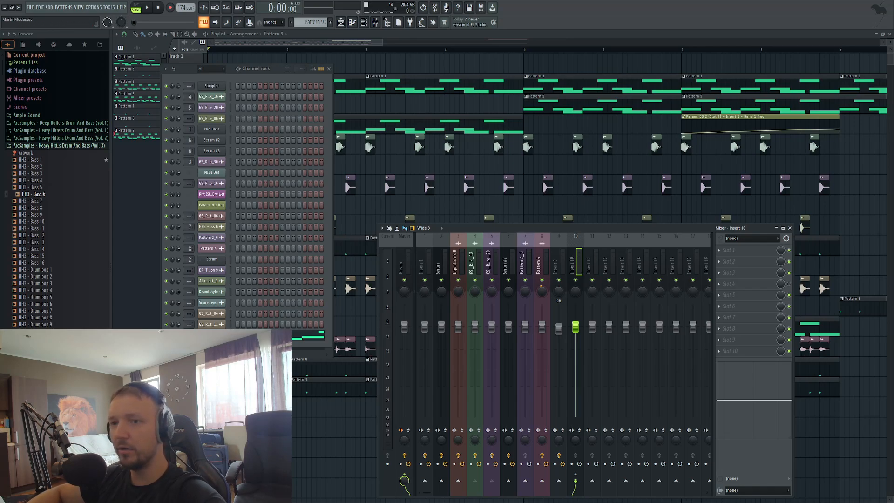
{"action": "left_click_drag", "start_coordinate": [189, 335], "coordinate": [189, 333]}
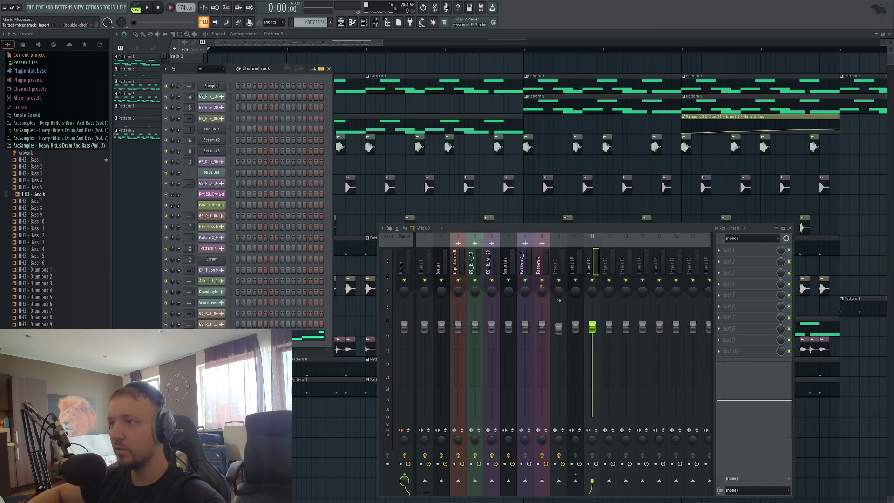
{"action": "left_click", "coordinate": [576, 259]}
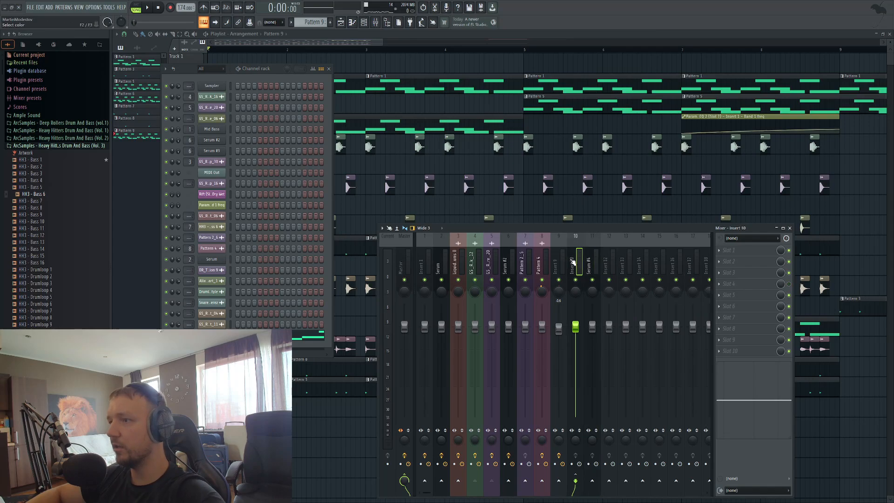
{"action": "left_click", "coordinate": [590, 266]}
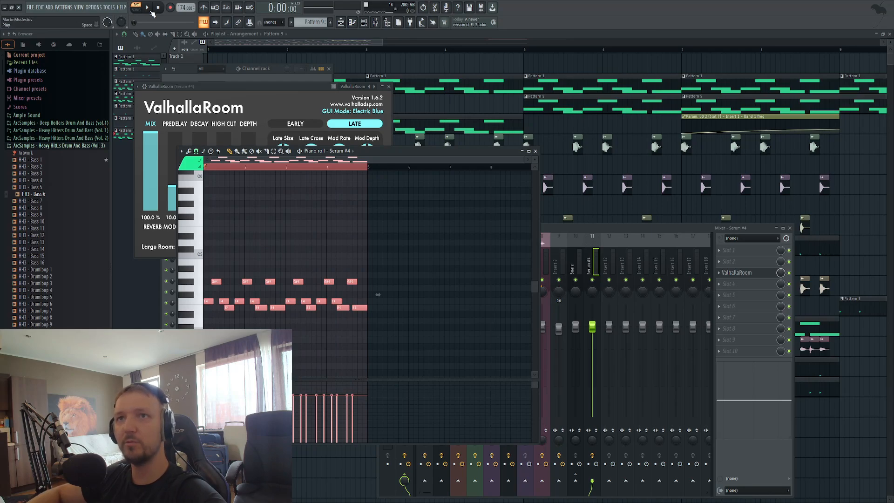
Step: During playback, set ValhallaRoom's decay to 0.10 s, depth to 0% and mix to 100%
{"action": "key", "text": "space"}
{"action": "left_click_drag", "start_coordinate": [284, 87], "coordinate": [379, 101]}
{"action": "left_click_drag", "start_coordinate": [295, 201], "coordinate": [294, 229]}
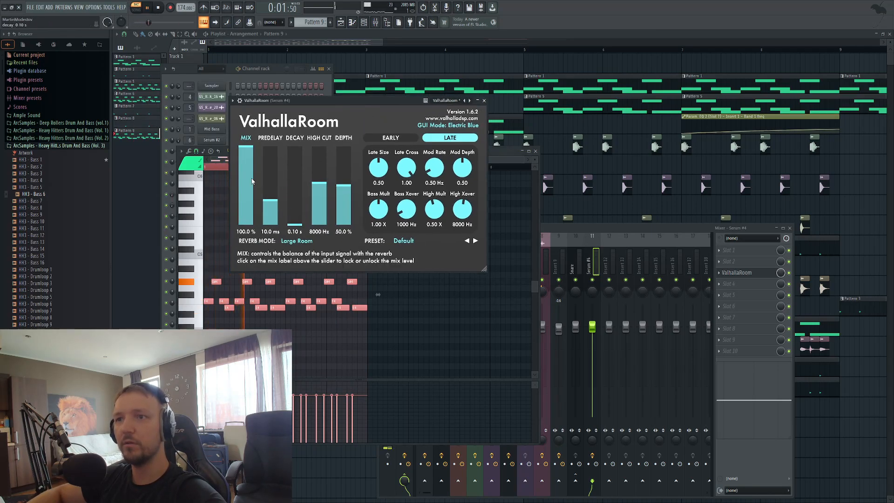
{"action": "left_click", "coordinate": [249, 184]}
{"action": "left_click_drag", "start_coordinate": [343, 195], "coordinate": [342, 228]}
{"action": "left_click_drag", "start_coordinate": [247, 185], "coordinate": [246, 145]}
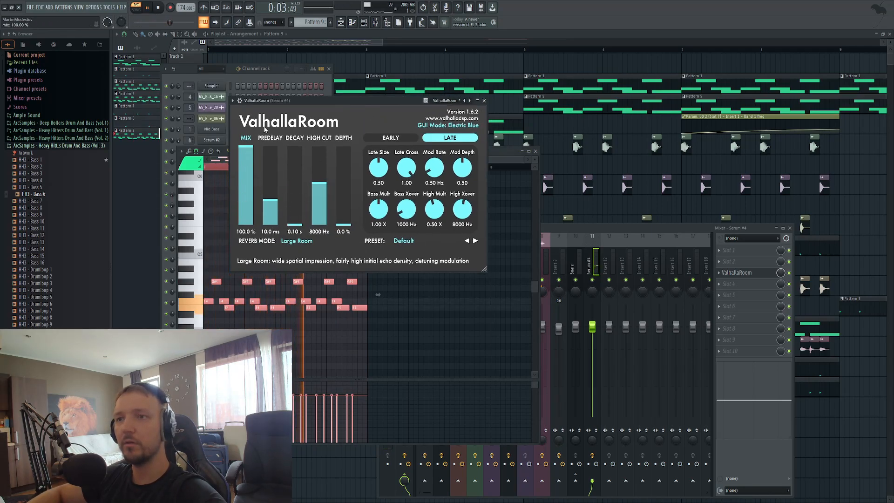
Step: Reopen Serum #4, set LFO 2's rate to 4 bar and play the pattern
{"action": "right_click", "coordinate": [429, 333]}
{"action": "key", "text": "space"}
{"action": "left_click", "coordinate": [292, 76]}
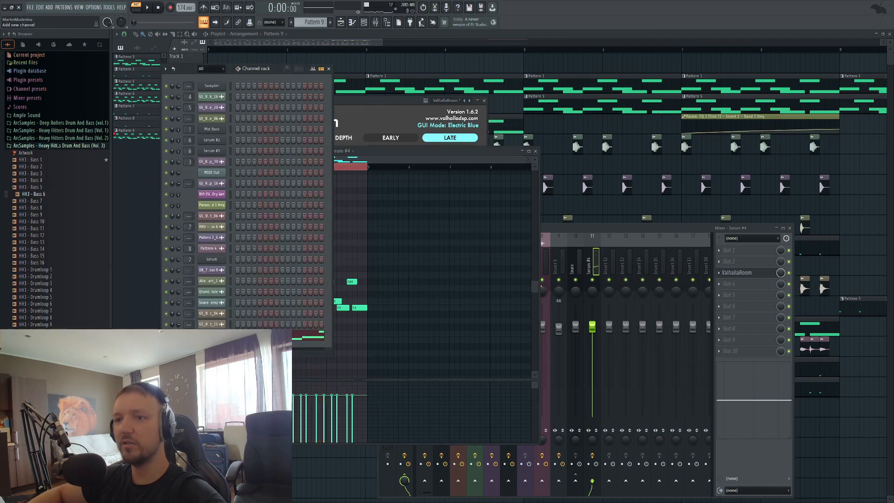
{"action": "left_click", "coordinate": [211, 335]}
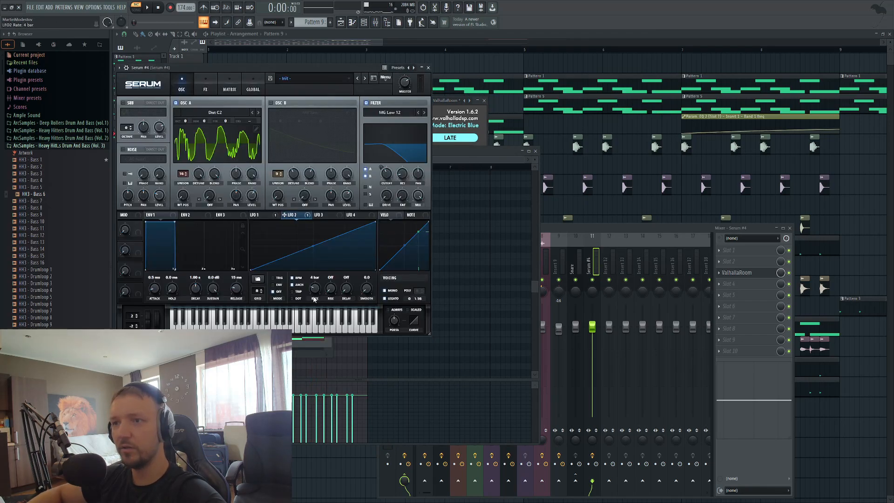
{"action": "left_click", "coordinate": [473, 313]}
{"action": "key", "text": "space"}
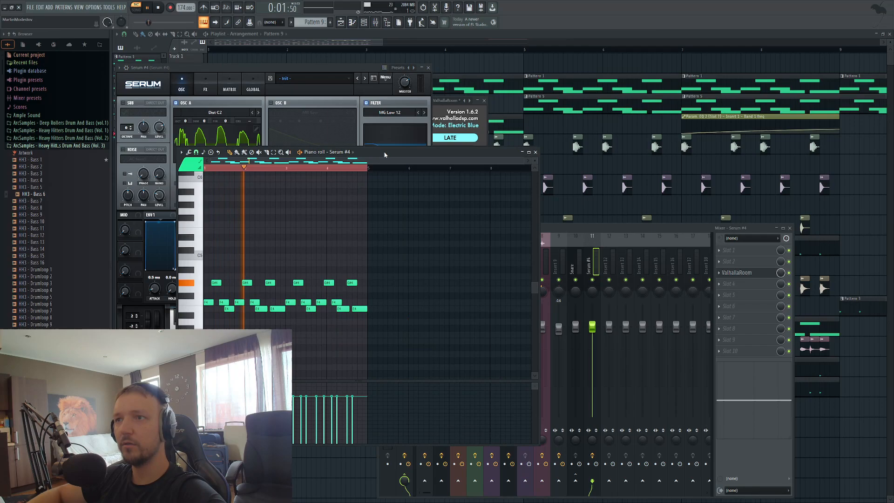
Step: Move the piano roll clear of Serum, raise the filter's resonance and lift LFO 2's starting point to about mid-height
{"action": "left_click_drag", "start_coordinate": [385, 155], "coordinate": [534, 238]}
{"action": "left_click_drag", "start_coordinate": [402, 175], "coordinate": [410, 160]}
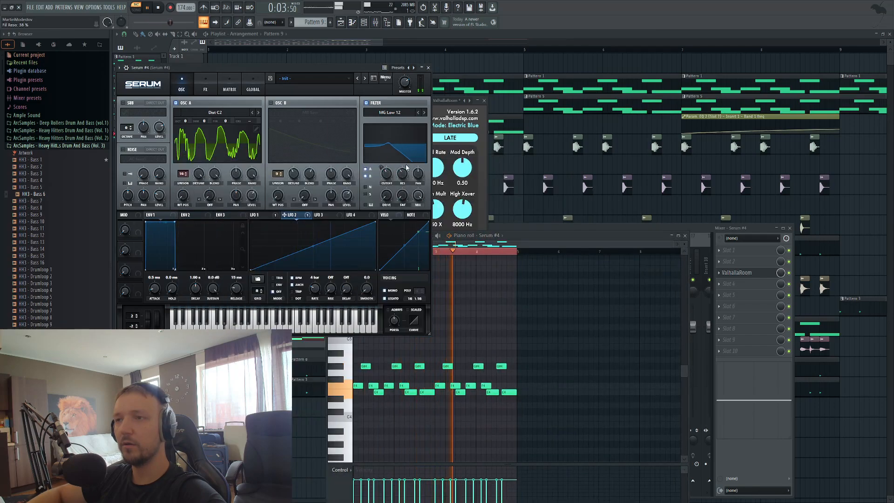
{"action": "left_click_drag", "start_coordinate": [252, 269], "coordinate": [255, 249]}
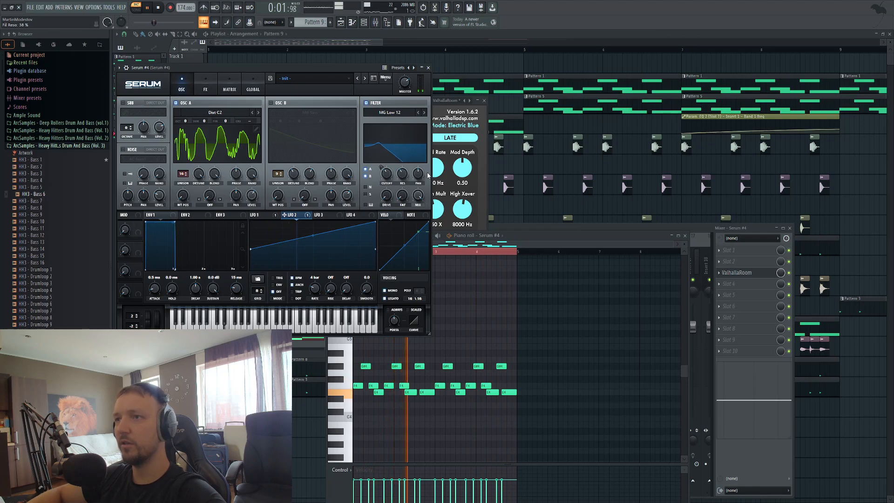
Step: Set ValhallaRoom's predelay on the Serum #4 track to 0.0 ms
{"action": "left_click", "coordinate": [740, 274]}
{"action": "left_click_drag", "start_coordinate": [271, 200], "coordinate": [281, 232]}
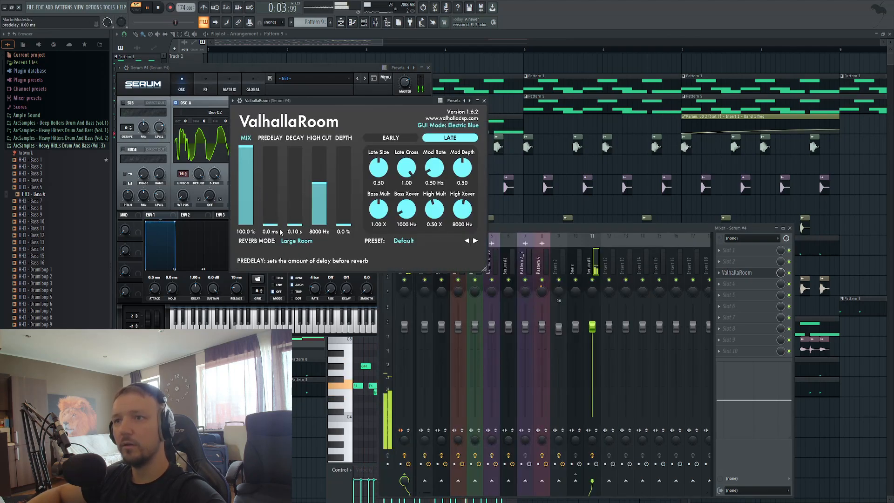
Step: Set ValhallaRoom's high cut to 14860 Hz, close the plugin windows and stop playback
{"action": "left_click_drag", "start_coordinate": [319, 183], "coordinate": [319, 145]}
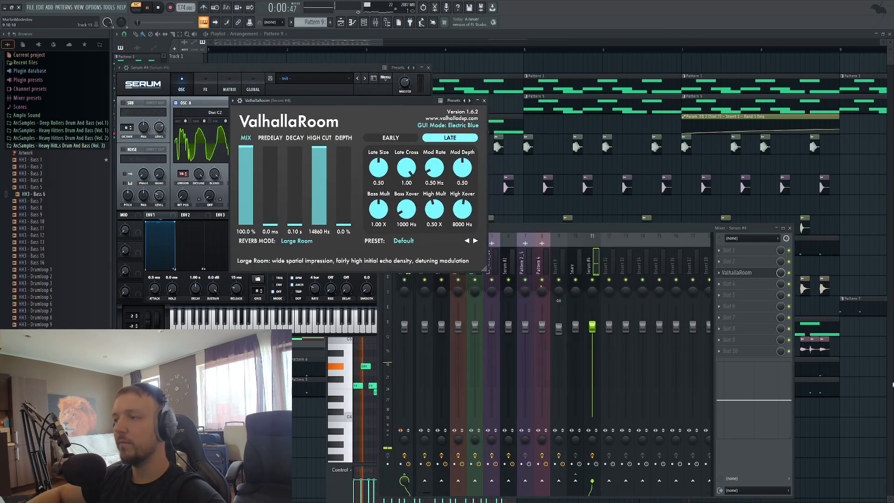
{"action": "key", "text": "F12"}
{"action": "key", "text": "space"}
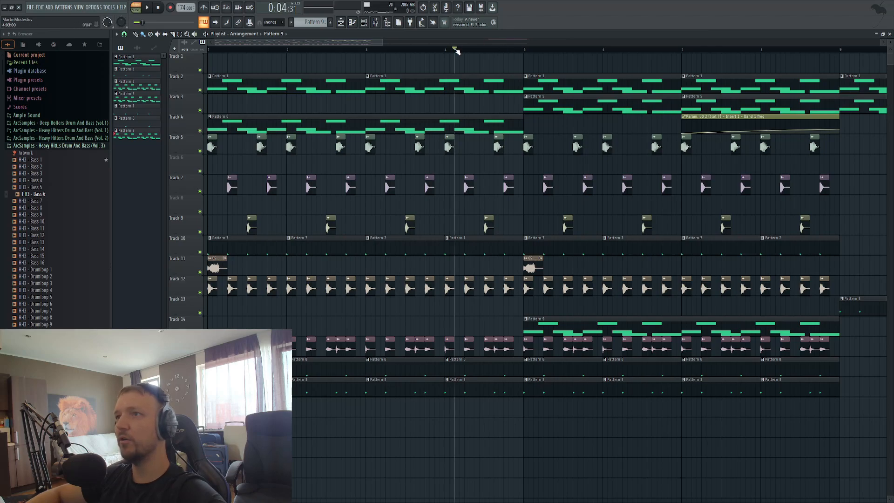
Step: Select bars 1 through 8 of the arrangement as the playback range
{"action": "scroll", "coordinate": [457, 50], "scroll_direction": "down", "scroll_amount": 3}
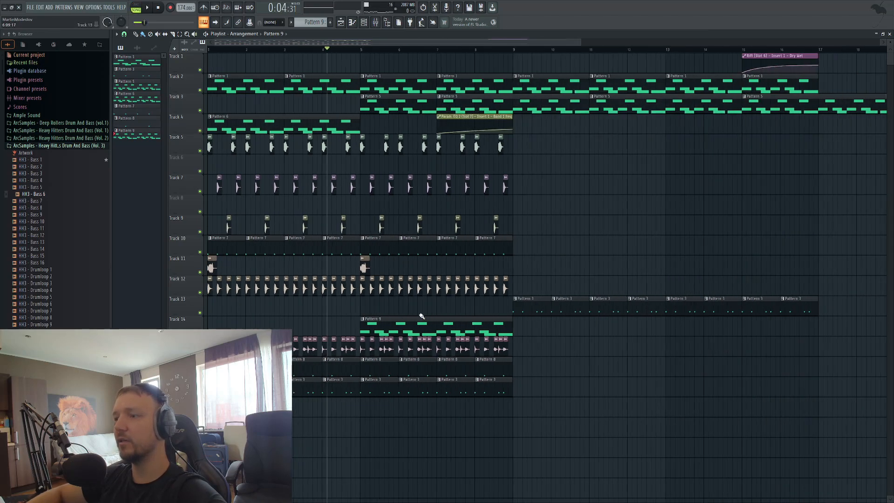
{"action": "left_click", "coordinate": [378, 24]}
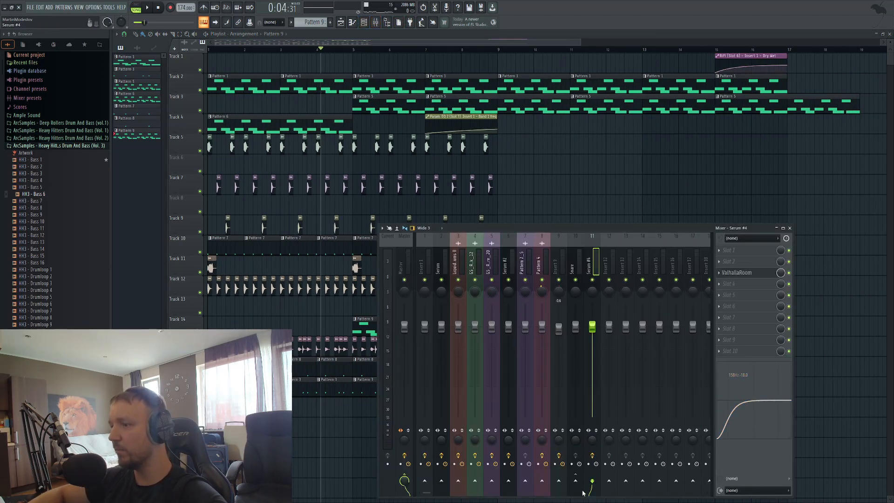
{"action": "key", "text": "F9"}
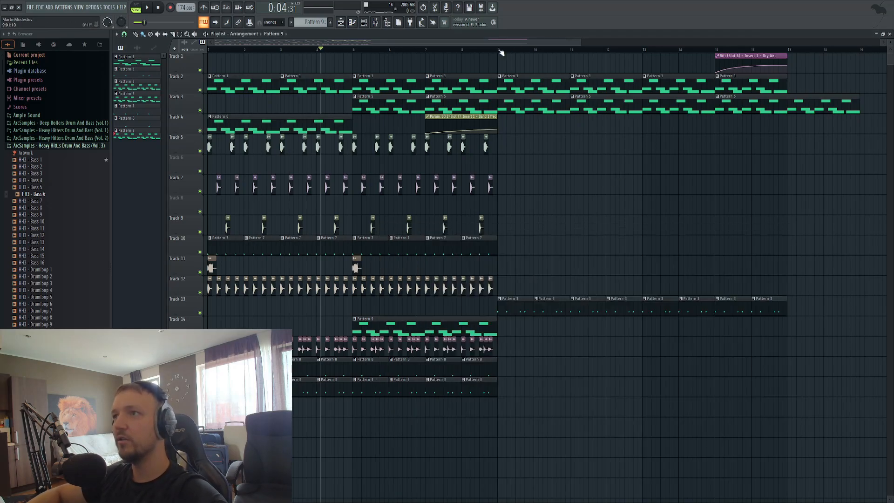
{"action": "left_click_drag", "start_coordinate": [499, 50], "coordinate": [209, 50]}
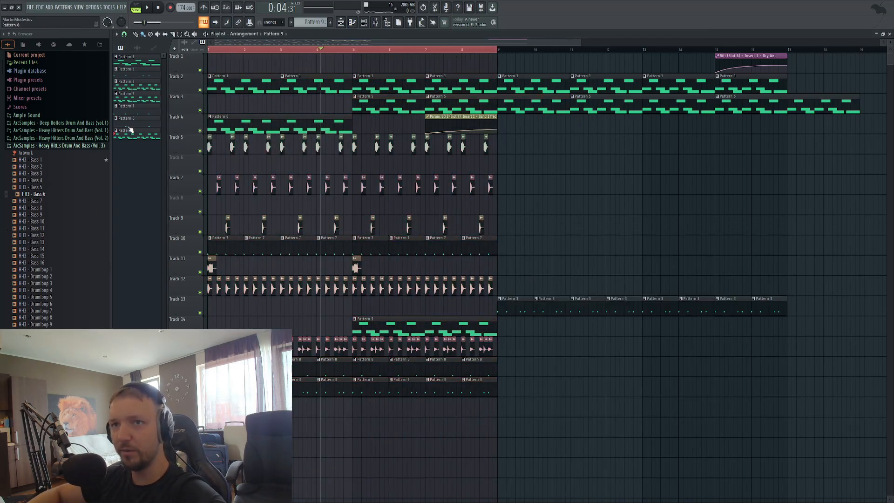
Step: Place a Pattern 9 clip at bar 5 beneath the lowest clips, delete its copy on Track 14 and play the selection
{"action": "left_click", "coordinate": [356, 409]}
{"action": "right_click", "coordinate": [385, 326]}
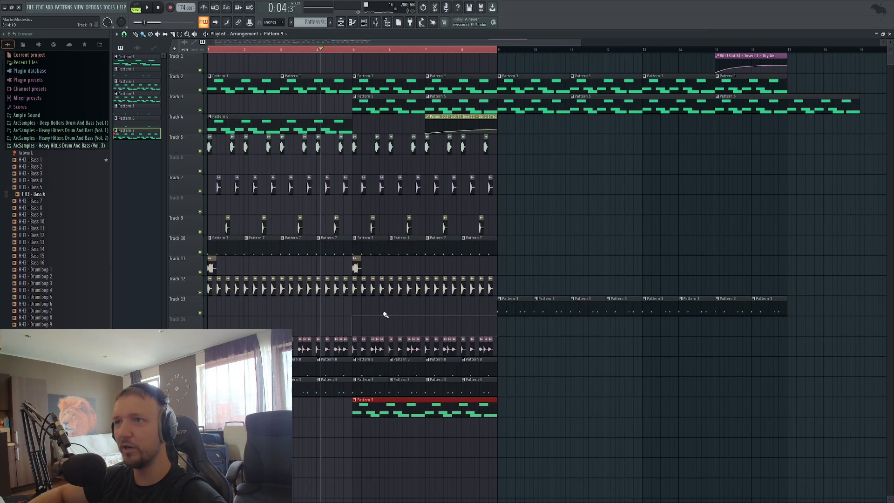
{"action": "key", "text": "space"}
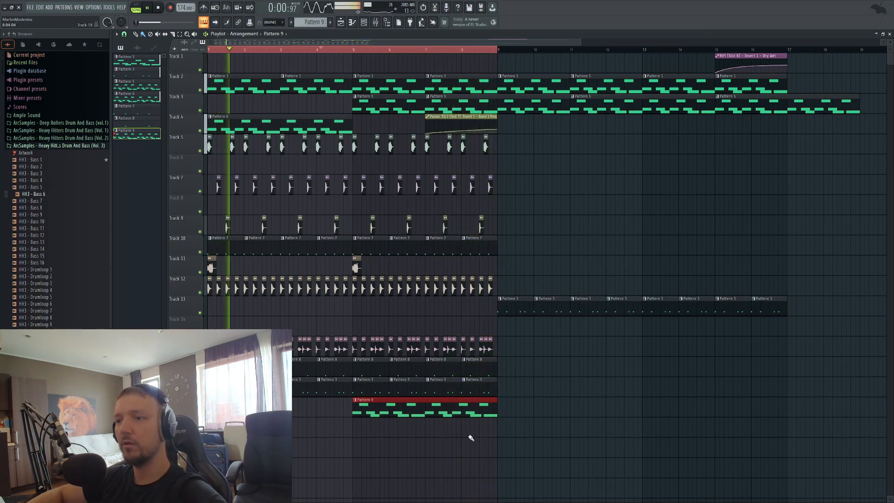
Step: Open Pattern 1's notes and bring up the Mid Bass channel's Serum with playback stopped
{"action": "double_click", "coordinate": [255, 88]}
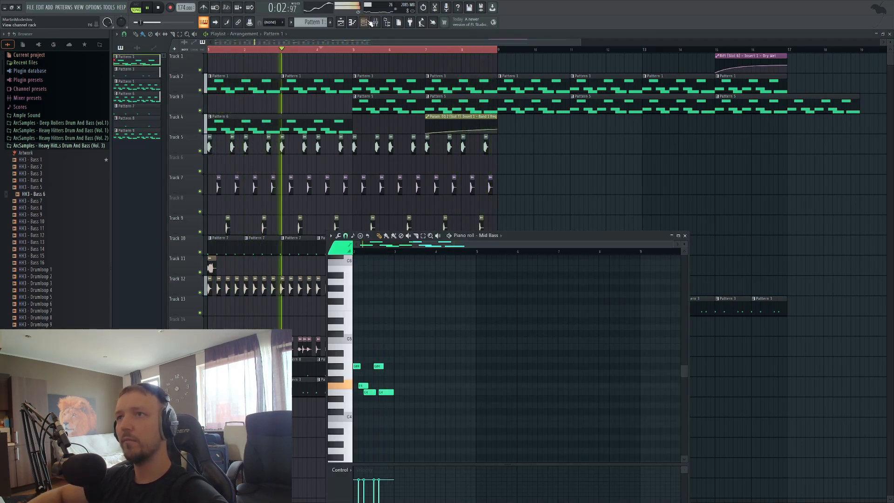
{"action": "key", "text": "F6"}
{"action": "key", "text": "space"}
{"action": "left_click", "coordinate": [212, 129]}
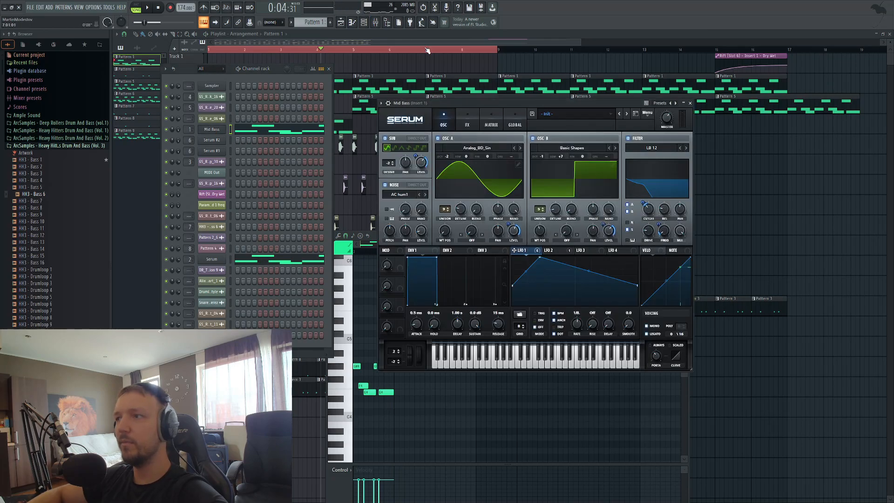
Step: Open the second Rift on Insert 1, lower its dry/wet to 6% during playback and close the plugin windows
{"action": "left_click", "coordinate": [376, 22]}
{"action": "left_click", "coordinate": [755, 272]}
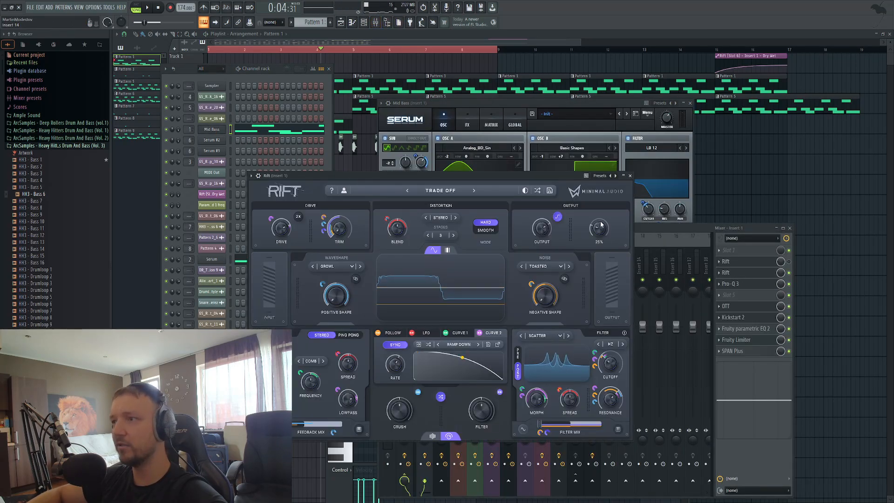
{"action": "key", "text": "space"}
{"action": "left_click_drag", "start_coordinate": [599, 229], "coordinate": [600, 224]}
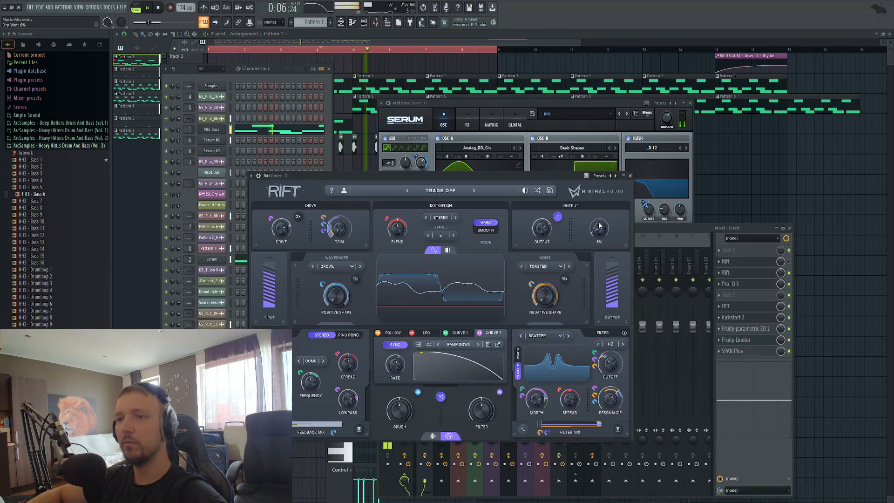
{"action": "key", "text": "F12"}
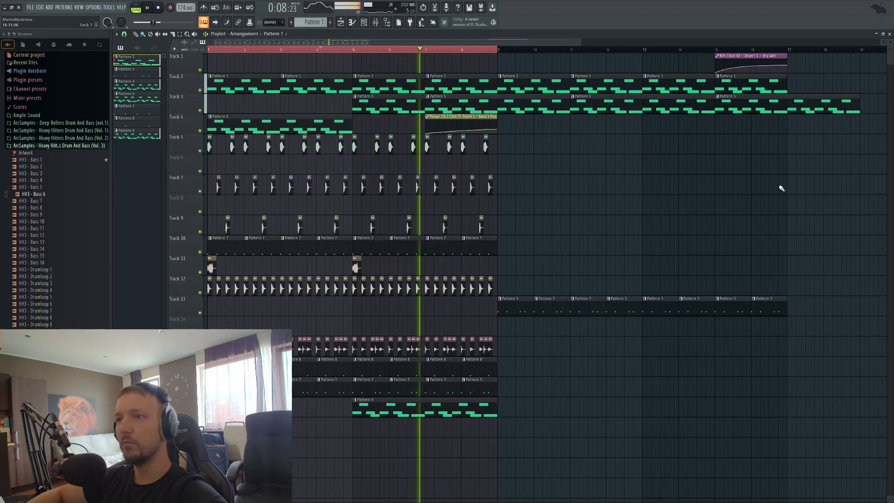
Step: In Pro-Q 3 on Insert 1, move the upper low-cut band to about 751 Hz while playing the selection
{"action": "left_click", "coordinate": [381, 27]}
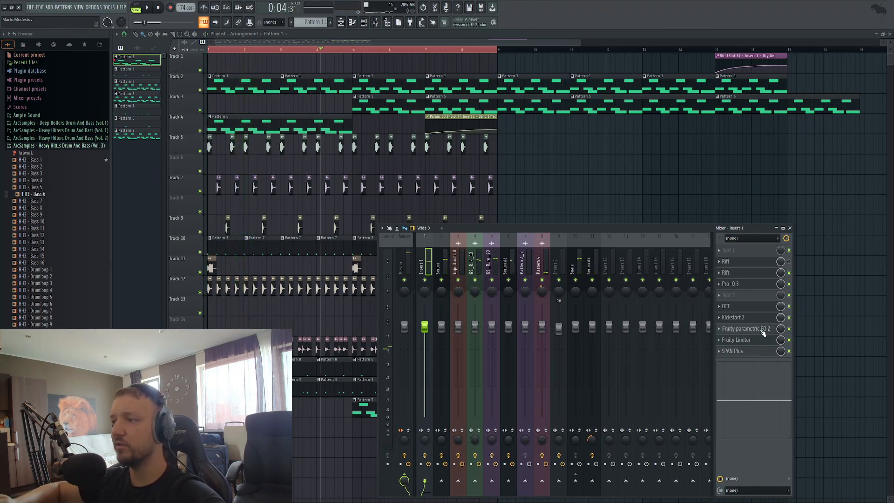
{"action": "key", "text": "space"}
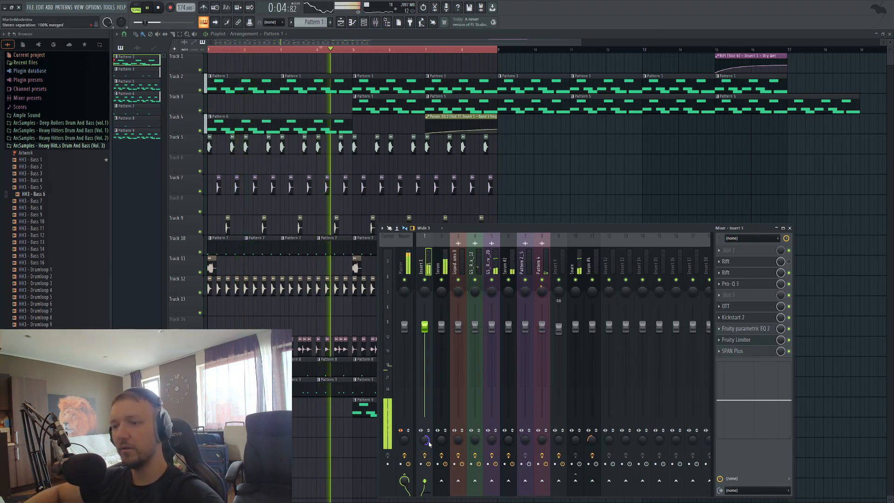
{"action": "left_click", "coordinate": [754, 288]}
{"action": "key", "text": "space"}
{"action": "mouse_move", "coordinate": [593, 262]}
{"action": "left_mouse_down"}
{"action": "mouse_move", "coordinate": [518, 252]}
{"action": "mouse_move", "coordinate": [583, 264]}
{"action": "left_mouse_up"}
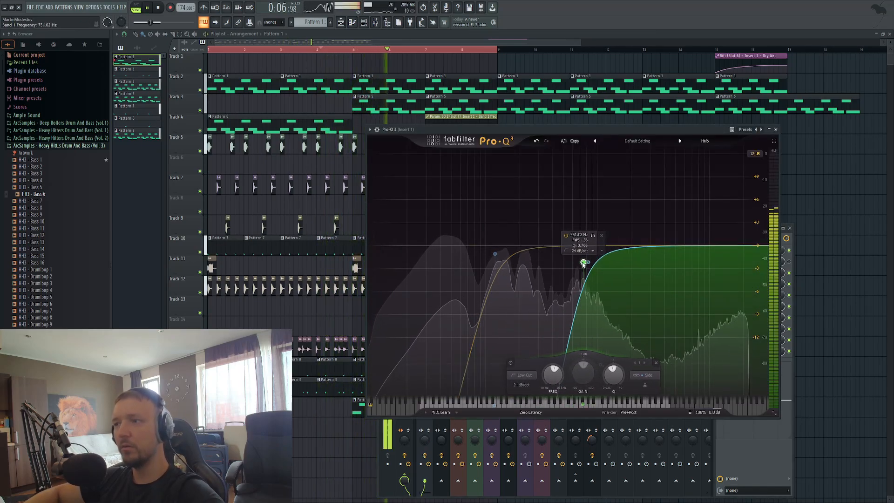
{"action": "right_click", "coordinate": [835, 285]}
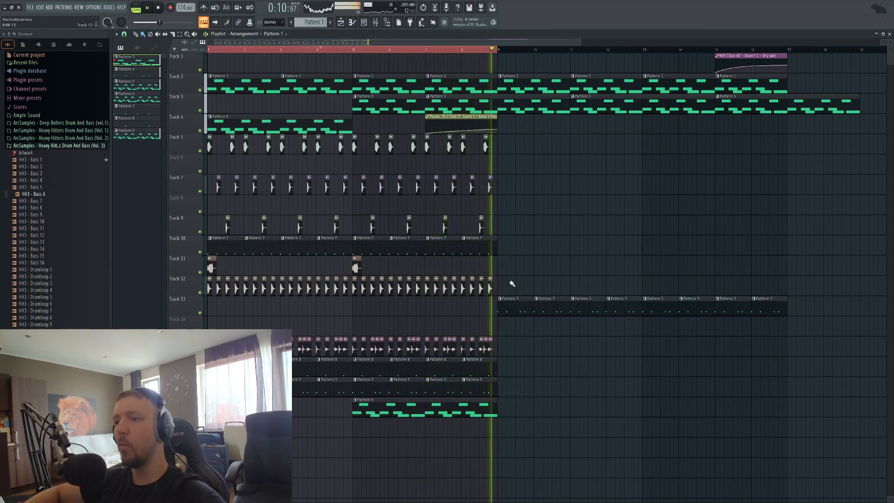
Step: Stop playback and show the Serum track's effects in the mixer
{"action": "key", "text": "space"}
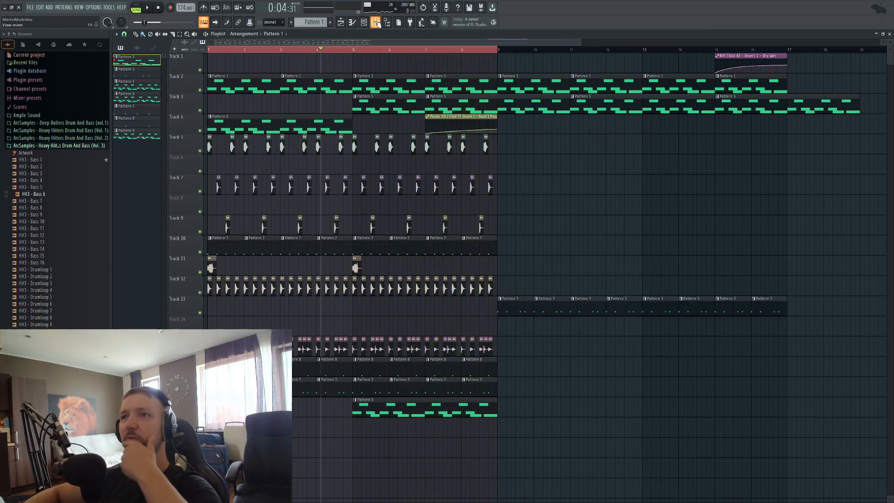
{"action": "left_click", "coordinate": [375, 22]}
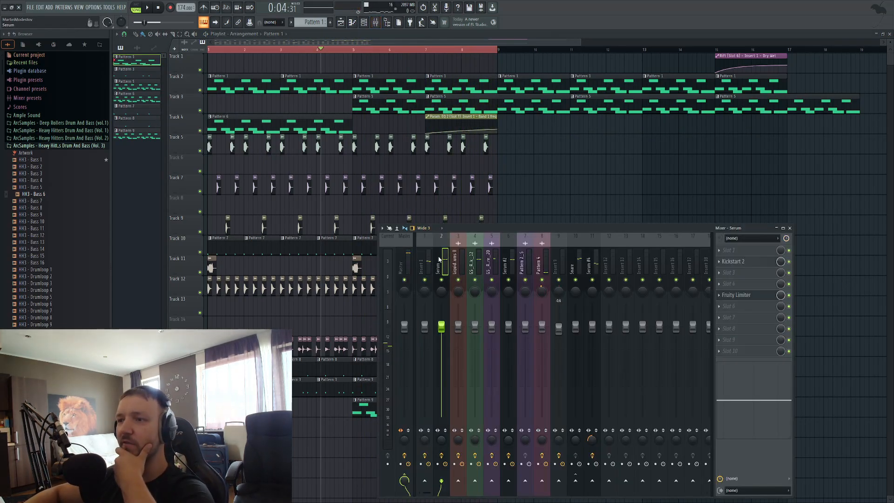